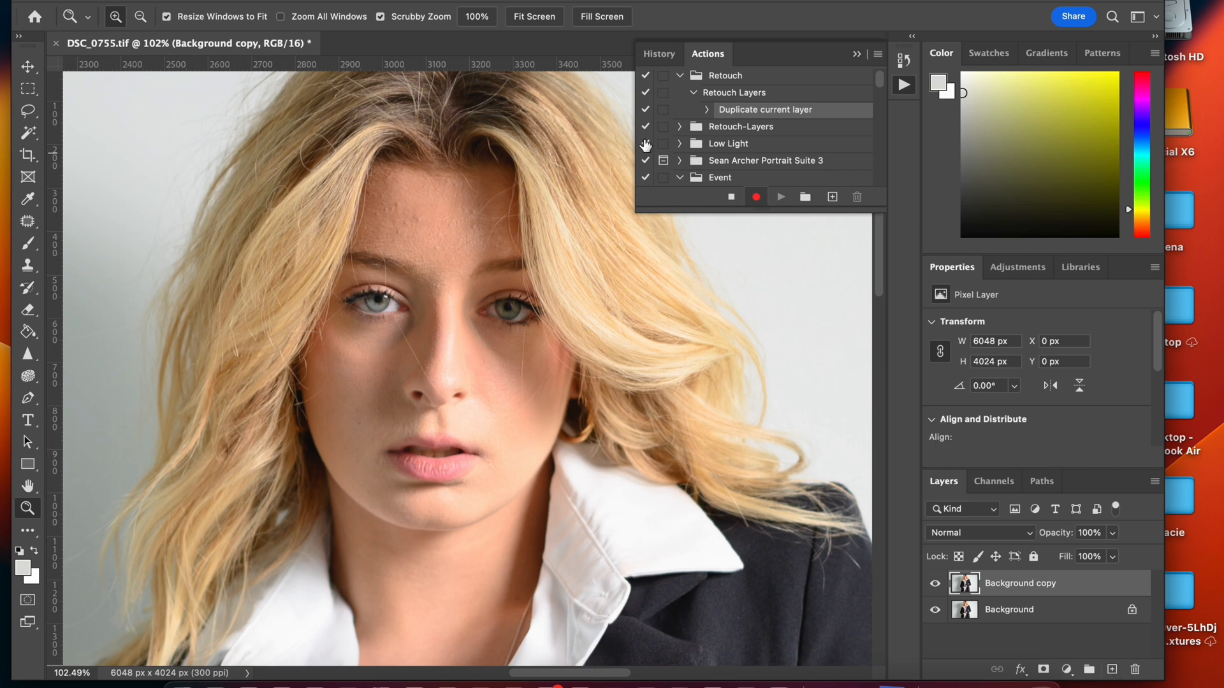
# Apply the Retouch4me Heal filter to the Background copy layer using the Auto detection mode
pyautogui.click(390, 1)
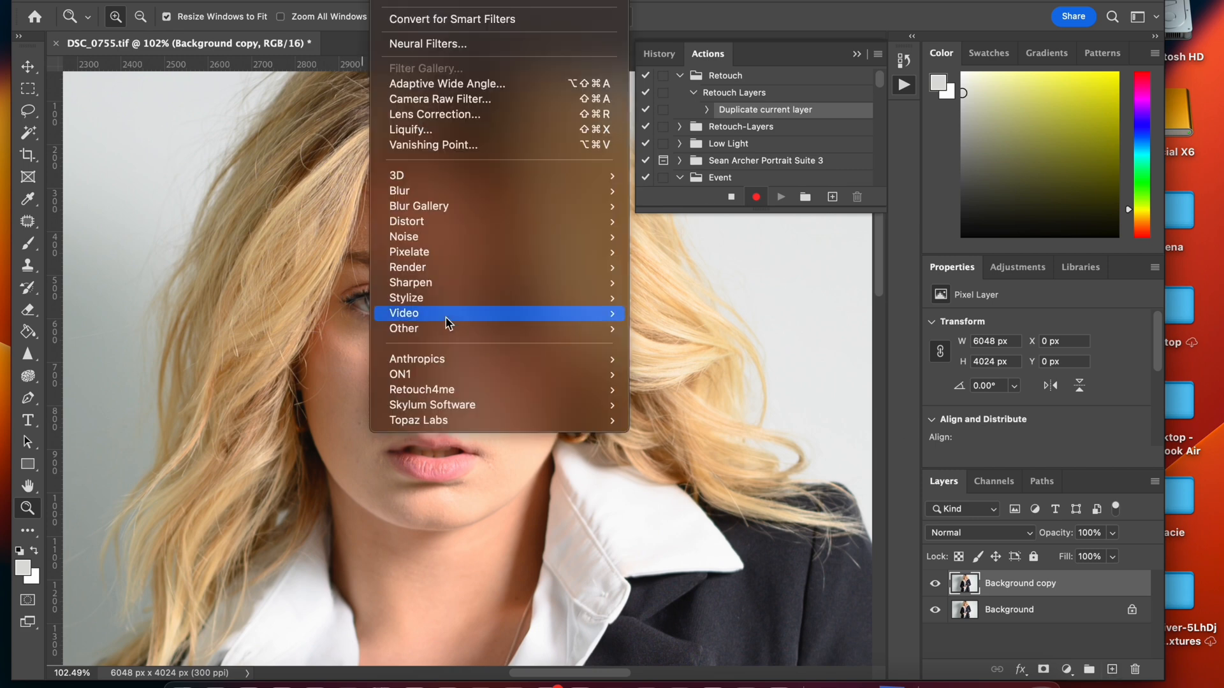
pyautogui.moveTo(447, 382)
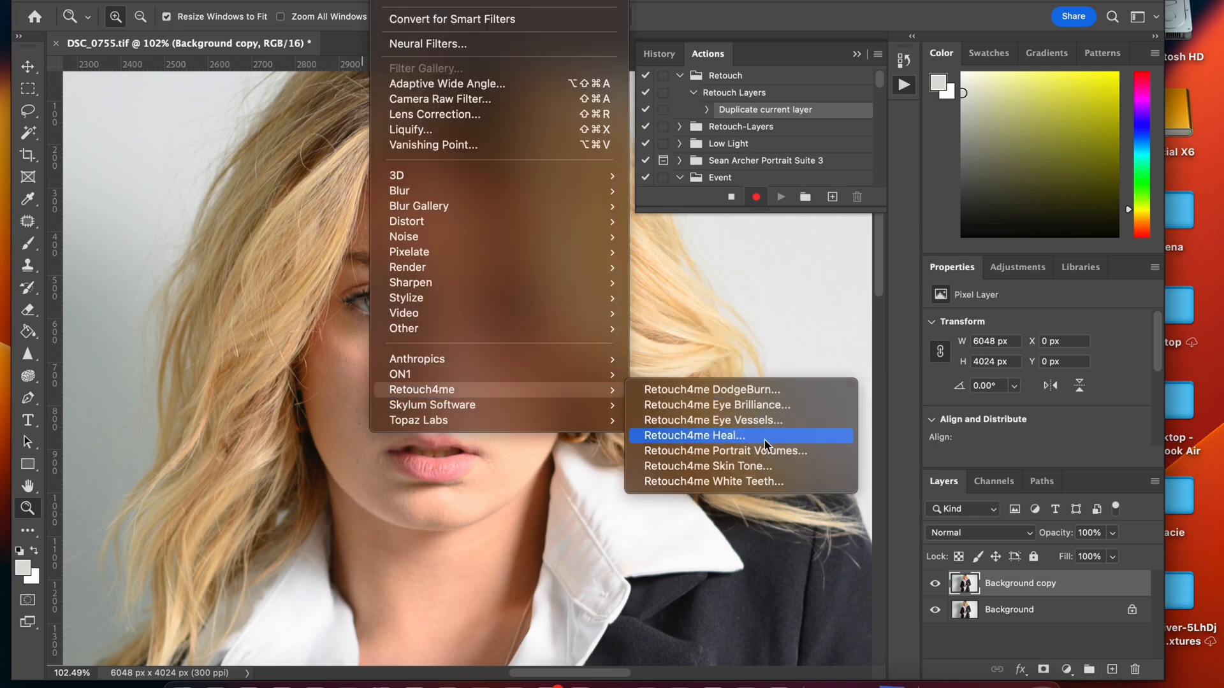
pyautogui.click(763, 437)
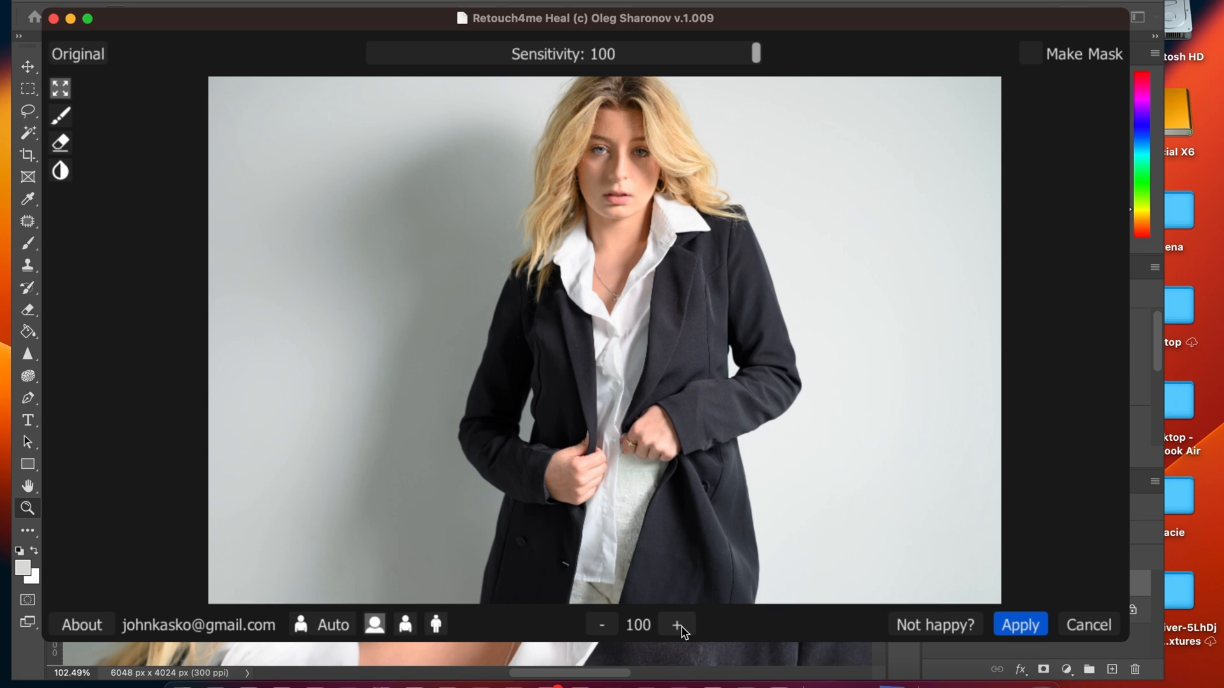
pyautogui.click(318, 634)
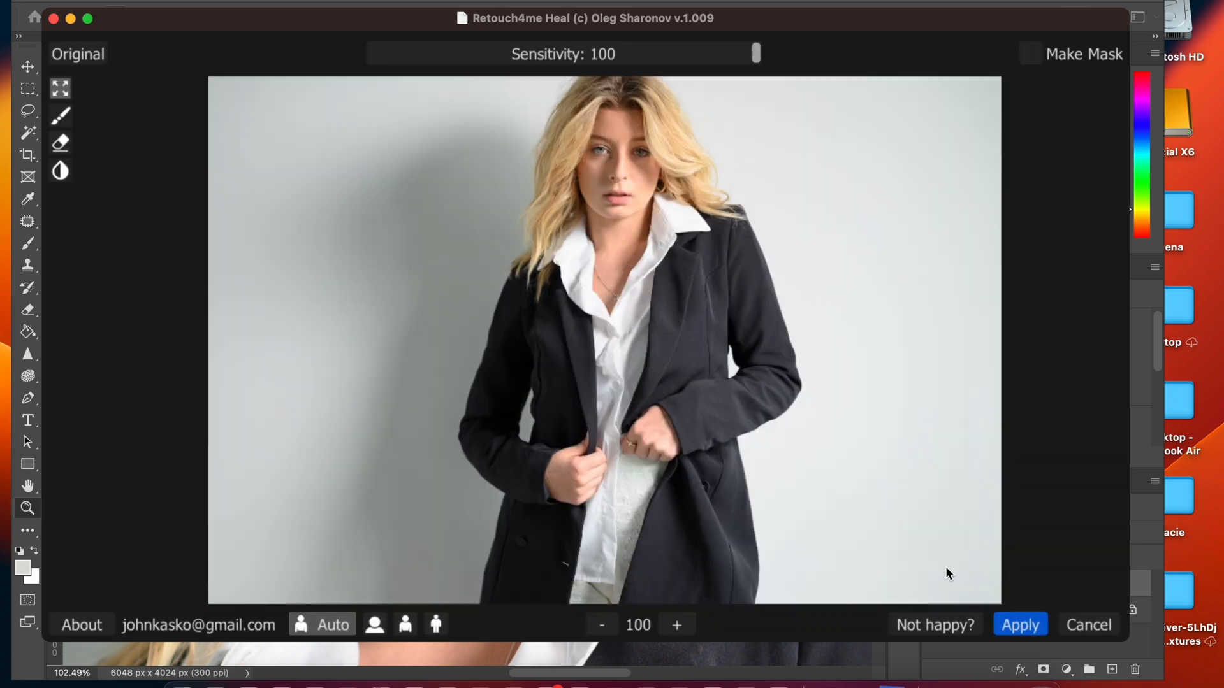
pyautogui.click(1026, 626)
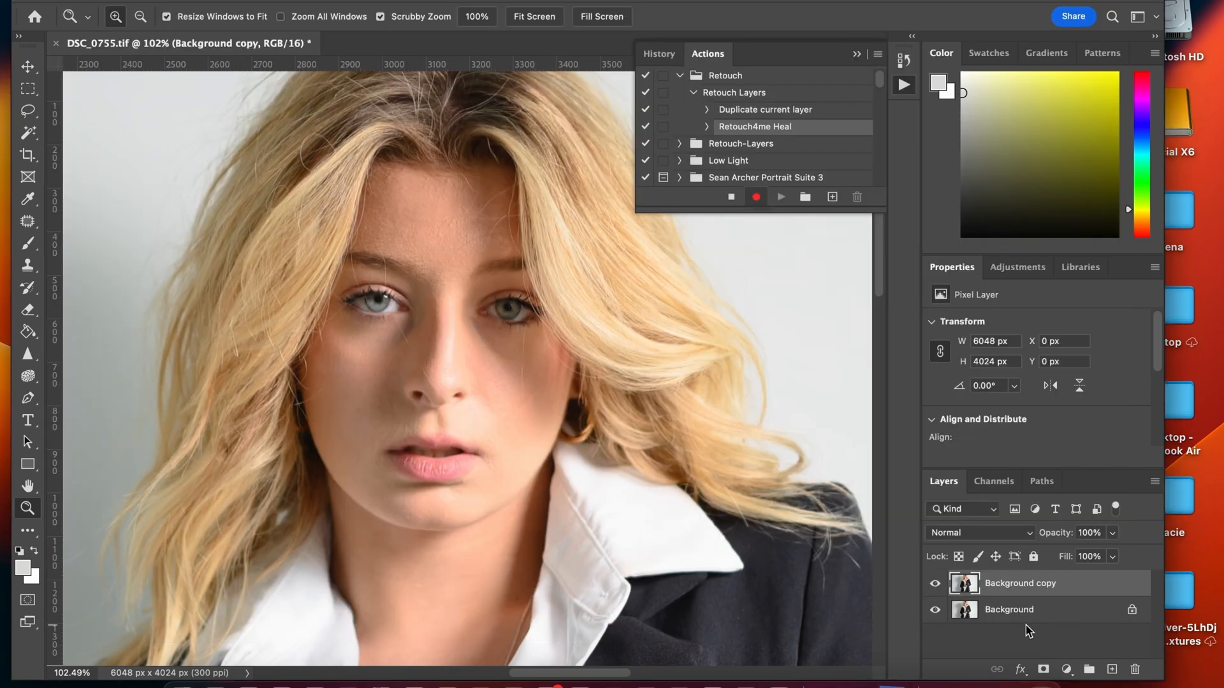
# Rename the Background copy layer to Heal and duplicate it as a layer named Skin Tone
pyautogui.doubleClick(1019, 584)
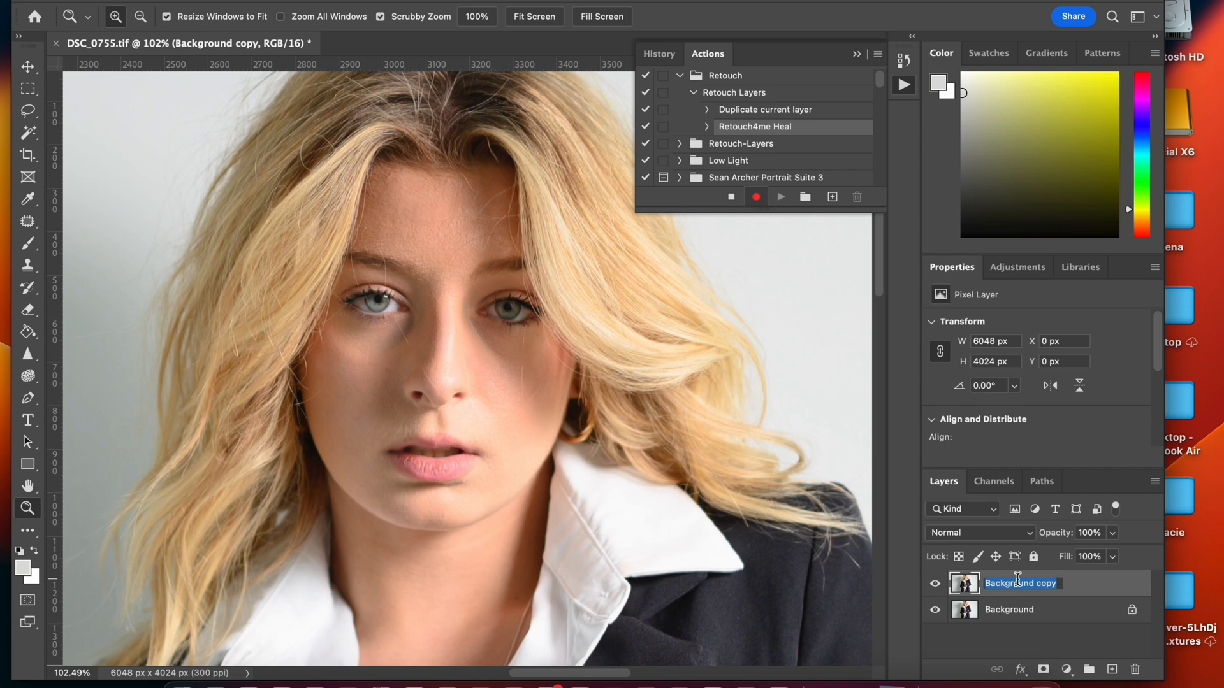
pyautogui.write('Heal')
pyautogui.press('Return')
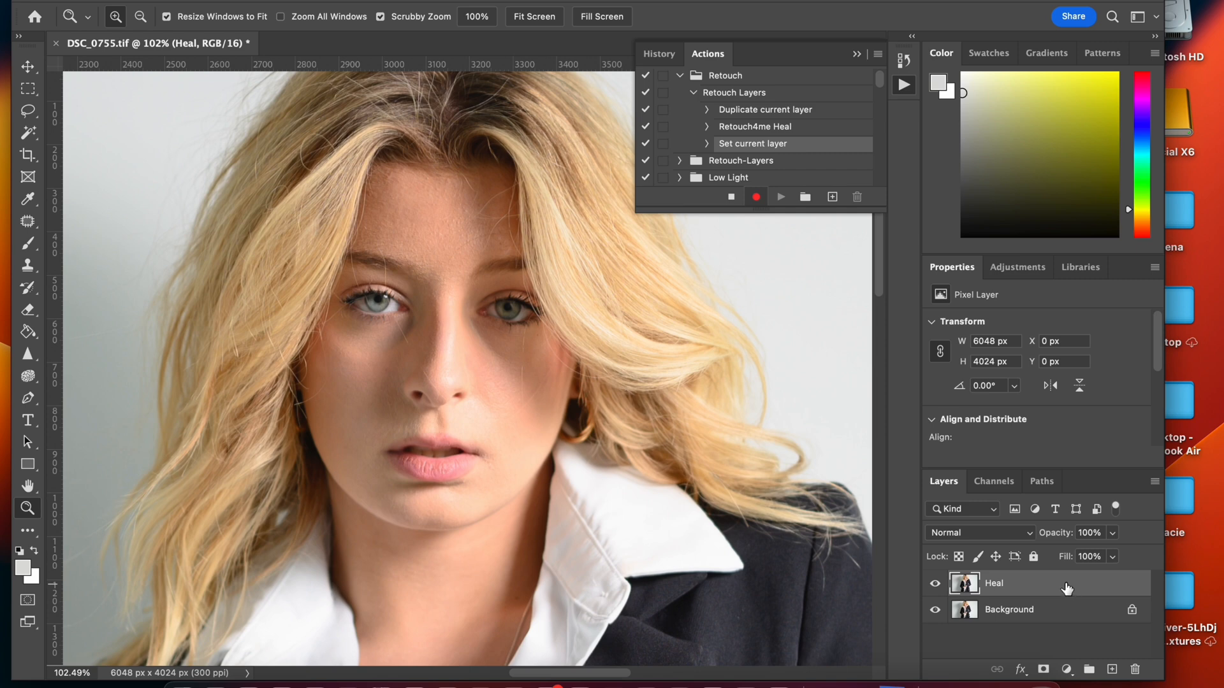
pyautogui.moveTo(1071, 591); pyautogui.dragTo(1112, 670)
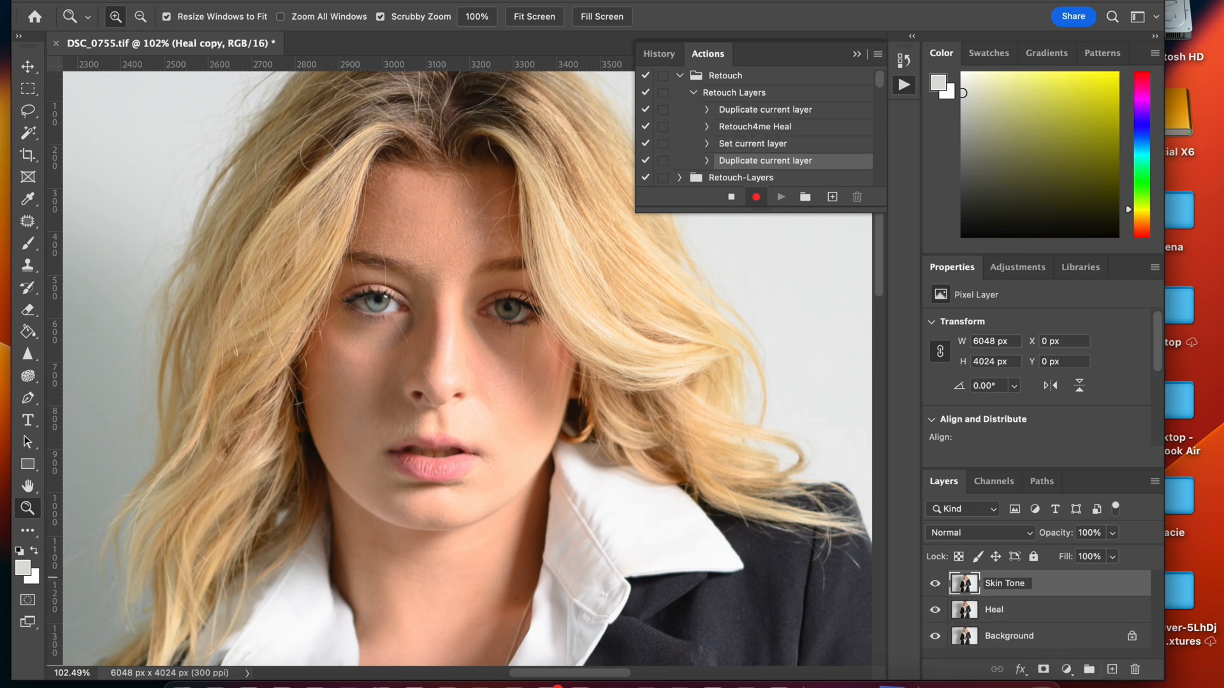
# Apply the Retouch4me Skin Tone filter to the Skin Tone layer with the Soft Light Layer option off
pyautogui.click(389, 2)
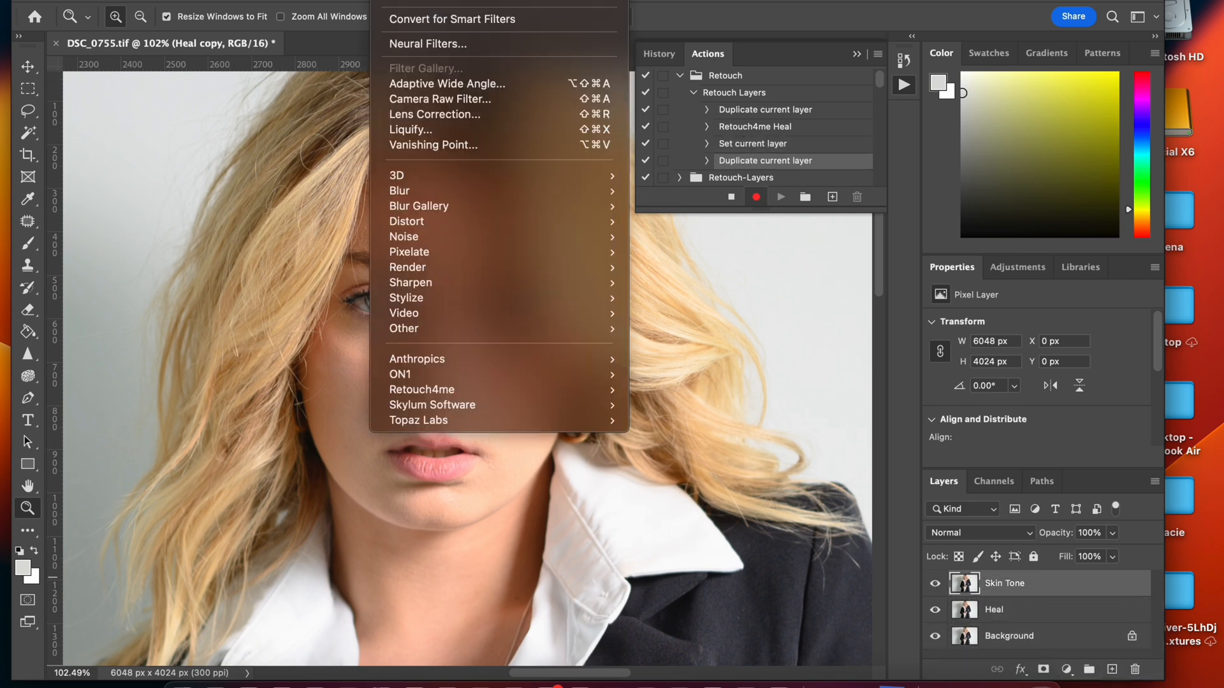
pyautogui.moveTo(475, 390)
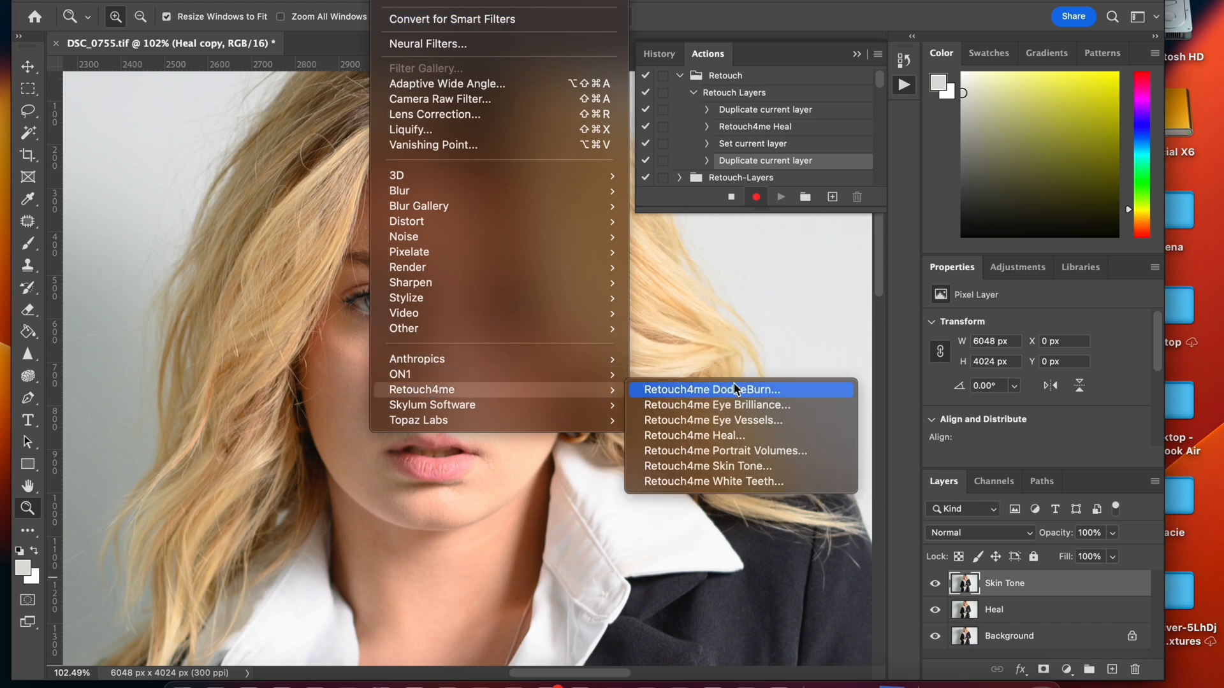
pyautogui.click(731, 472)
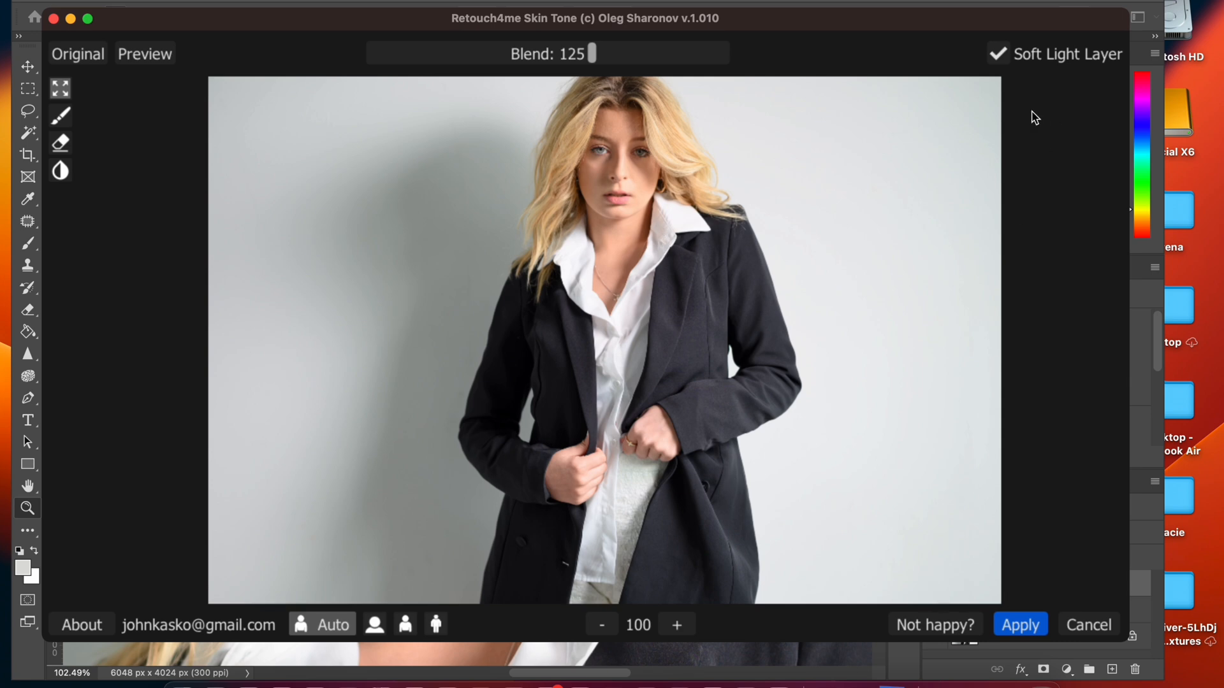
pyautogui.click(998, 55)
pyautogui.click(1024, 625)
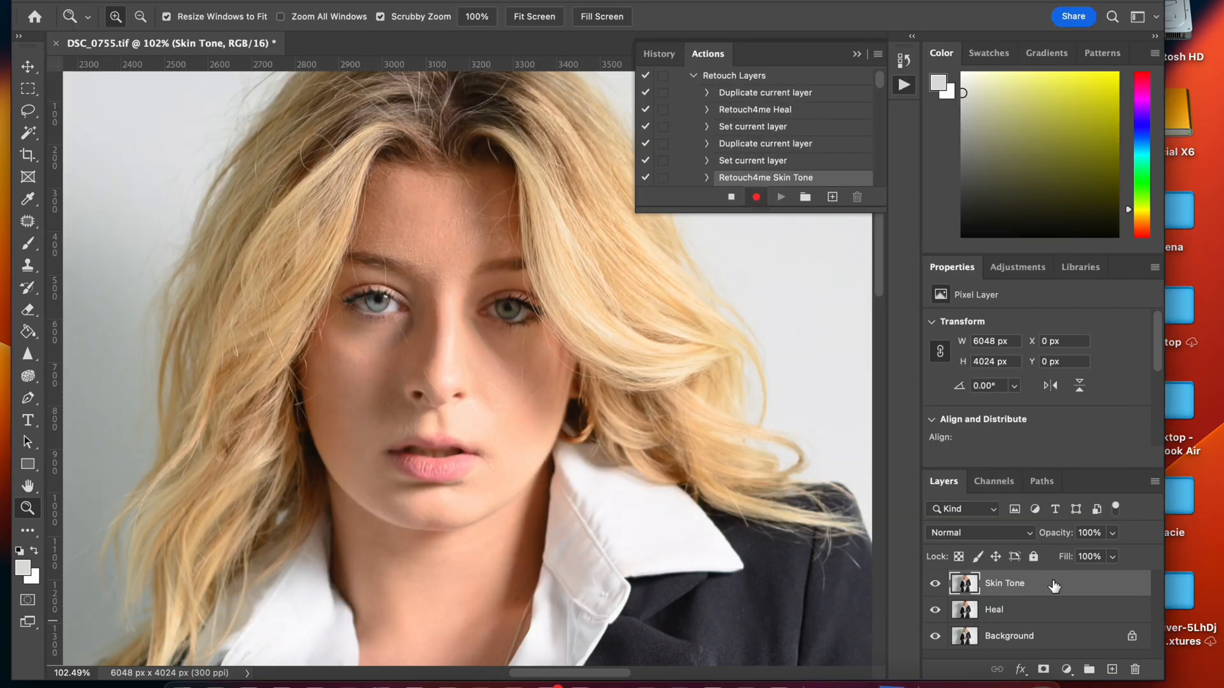
# Duplicate the Skin Tone layer and name the copy Dodge Burn
pyautogui.moveTo(1056, 586); pyautogui.dragTo(1112, 671)
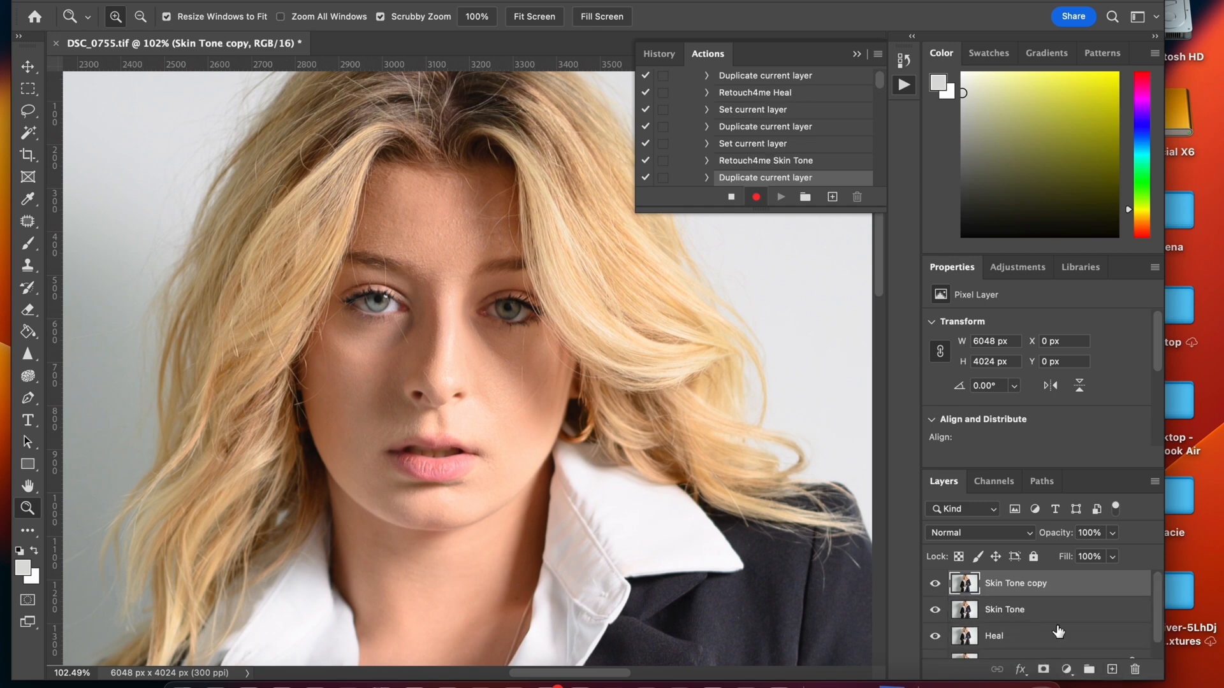
pyautogui.doubleClick(1005, 581)
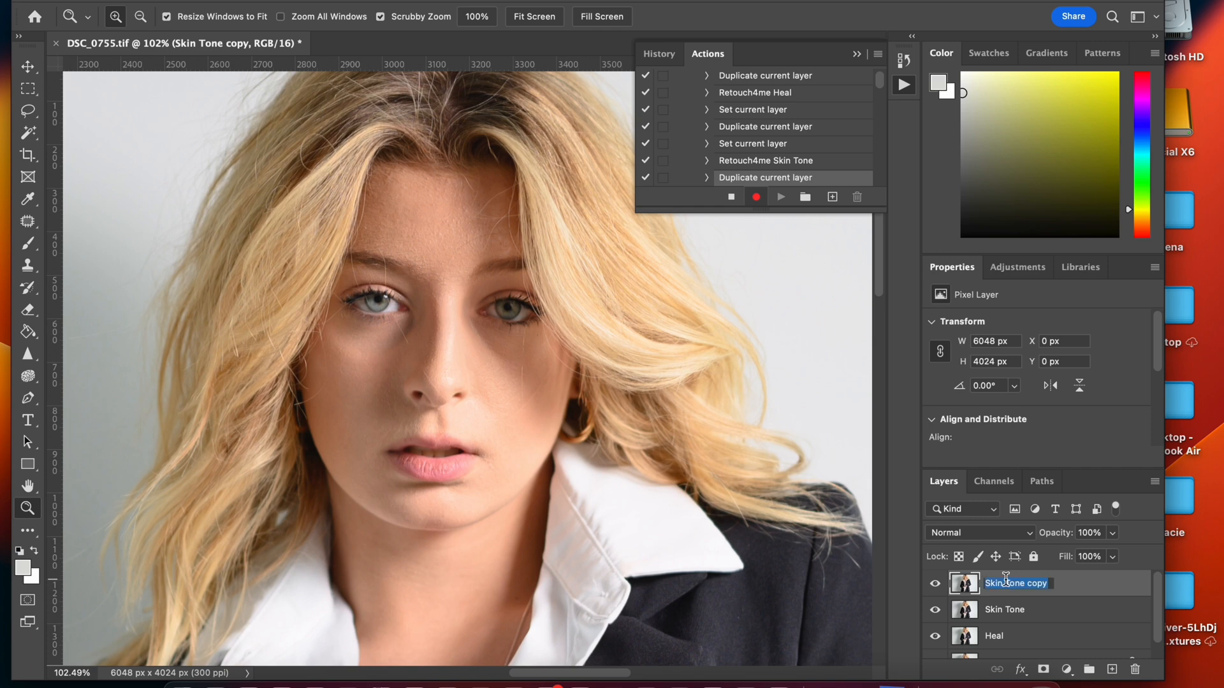
pyautogui.write('Dodge Burn')
pyautogui.click(1068, 587)
# Apply the Retouch4me DodgeBurn filter to the Dodge Burn layer with Blend at about 116, checking the face up close at 200%
pyautogui.click(388, 2)
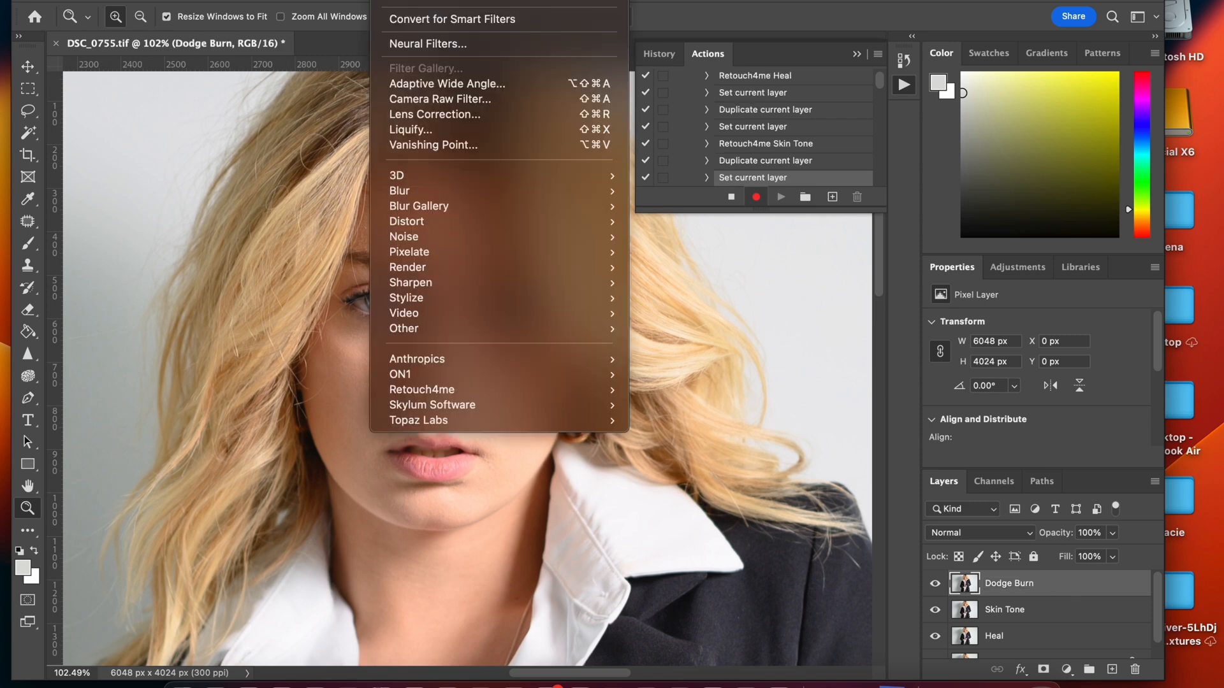
pyautogui.moveTo(437, 391)
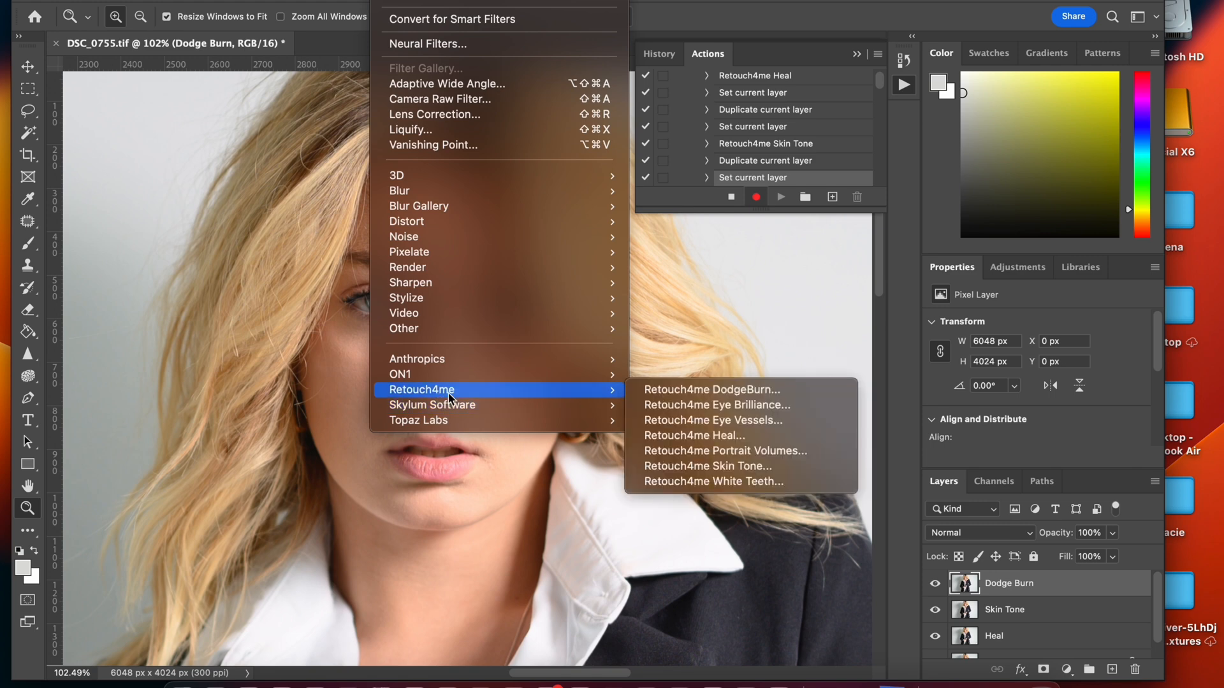
pyautogui.click(706, 395)
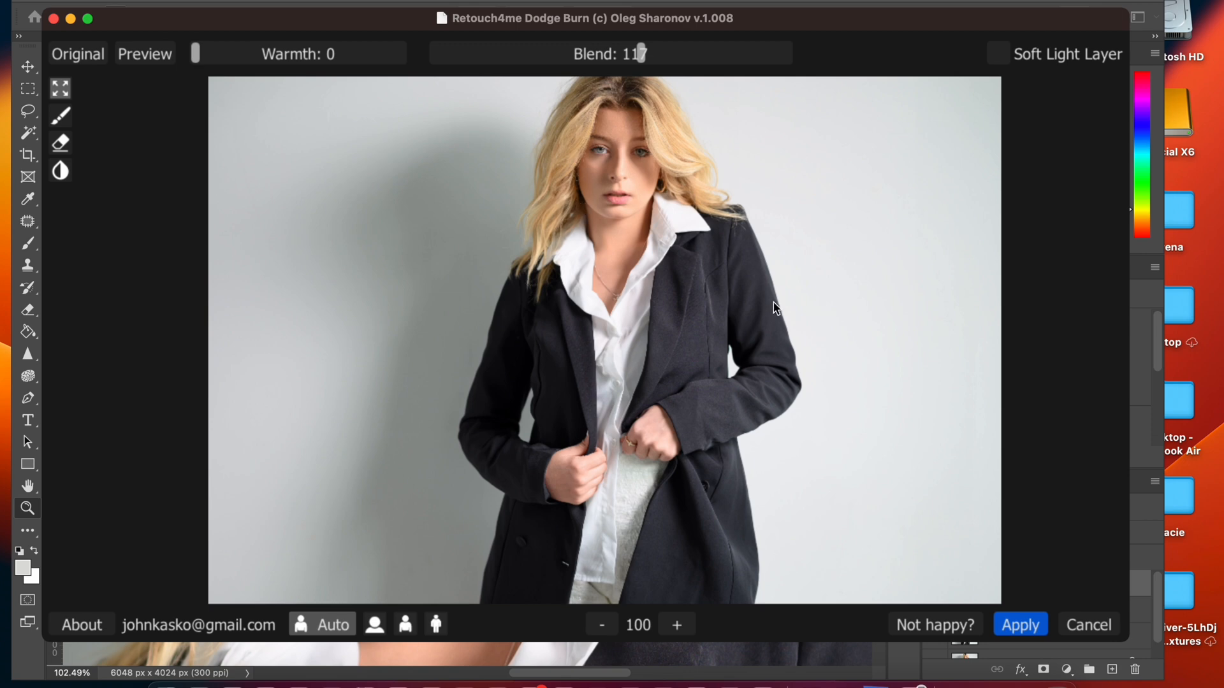
pyautogui.click(678, 628)
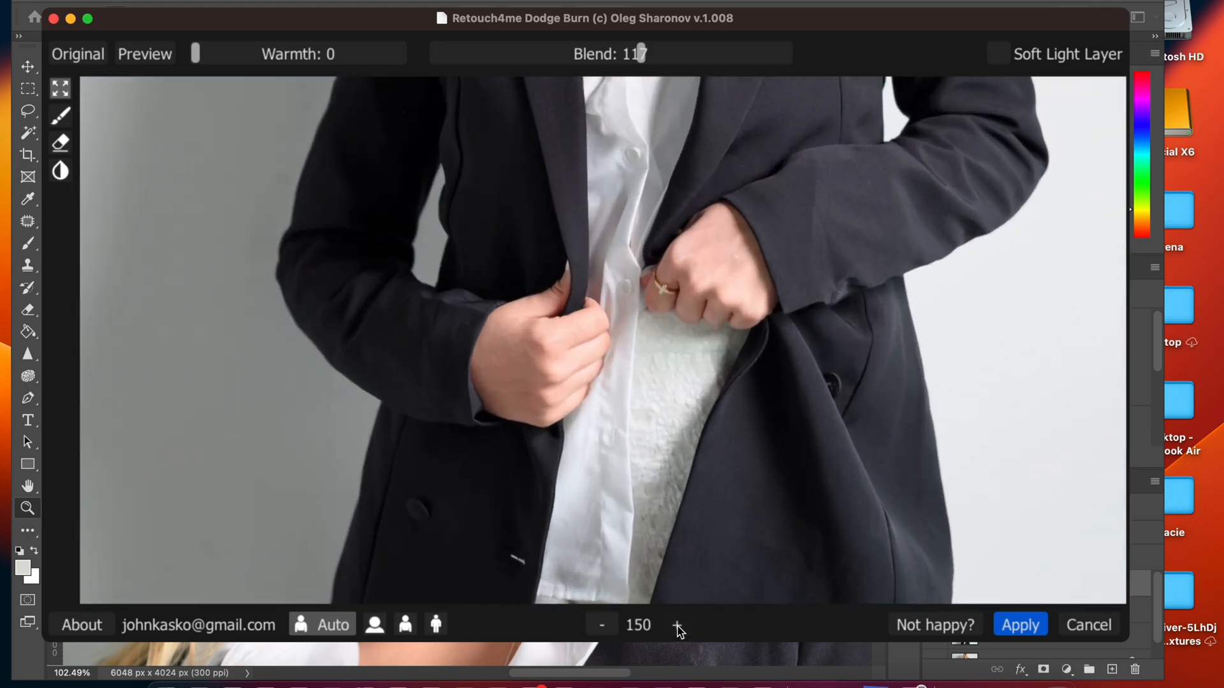
pyautogui.click(675, 627)
pyautogui.moveTo(687, 200); pyautogui.dragTo(708, 536)
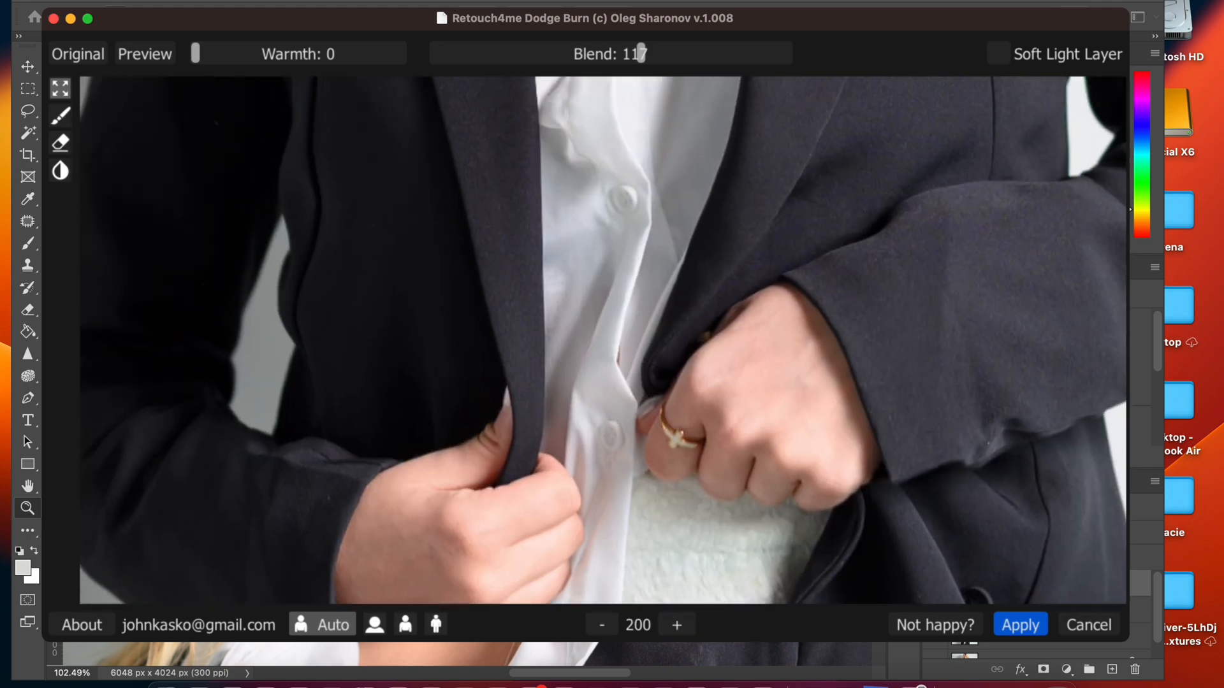
pyautogui.moveTo(628, 111); pyautogui.dragTo(663, 676)
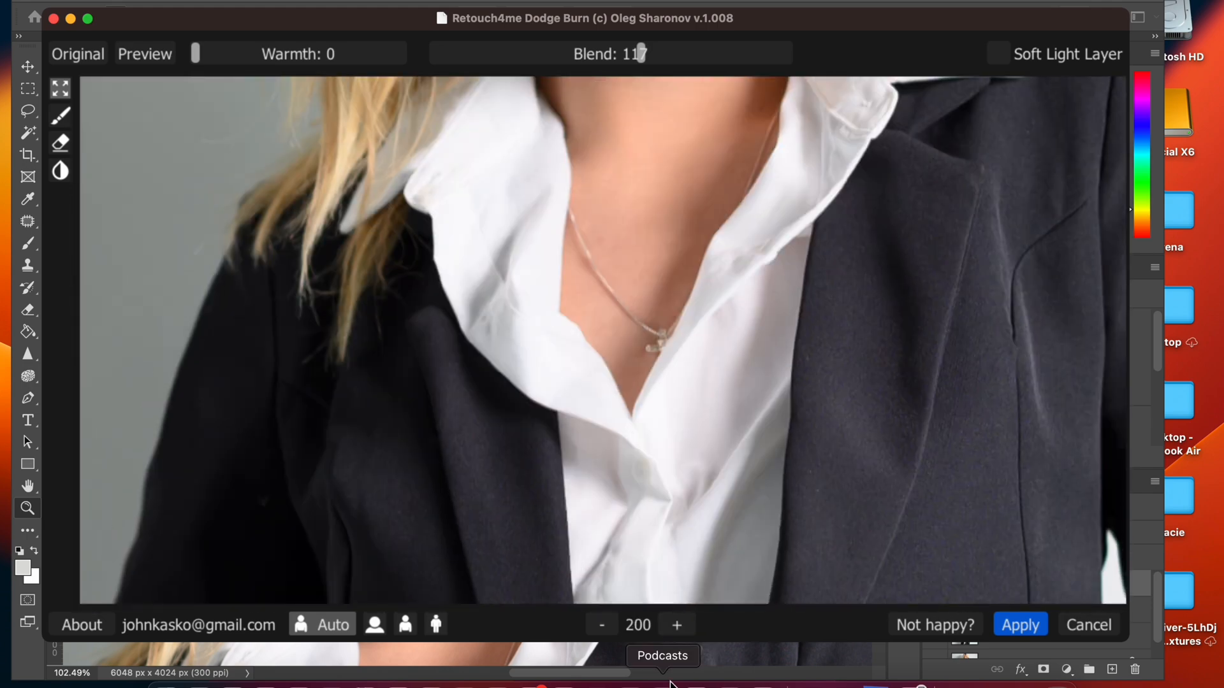
pyautogui.moveTo(658, 166); pyautogui.dragTo(644, 584)
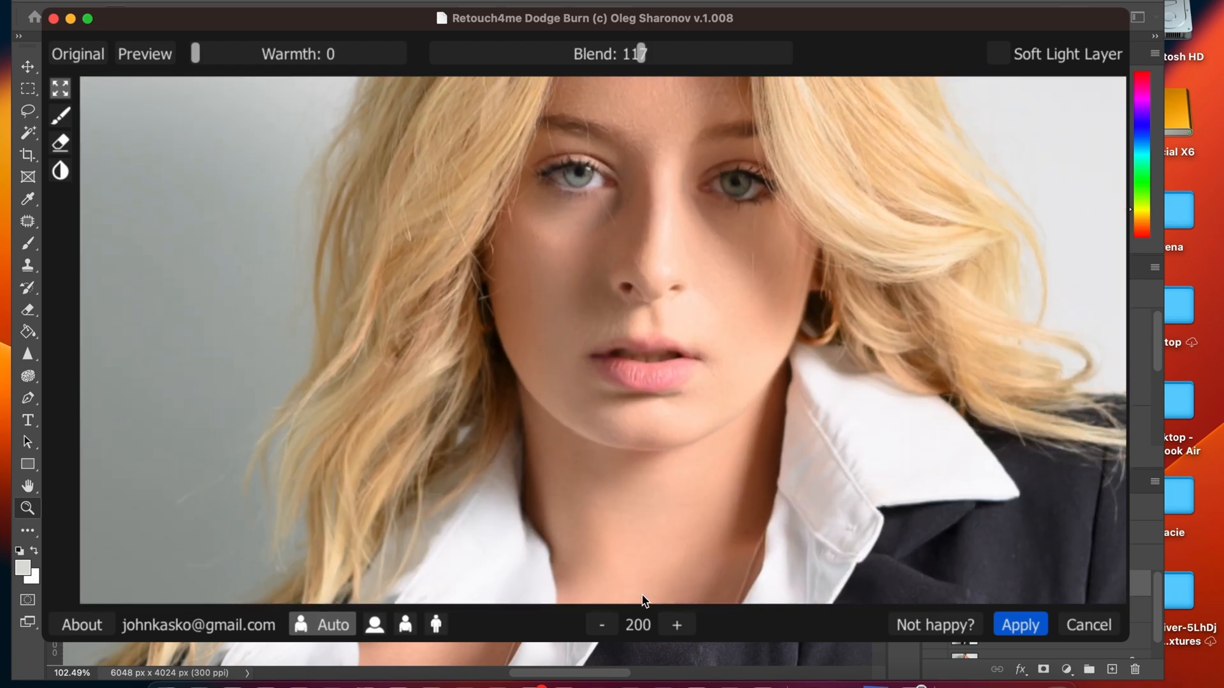
pyautogui.moveTo(784, 179); pyautogui.dragTo(765, 202)
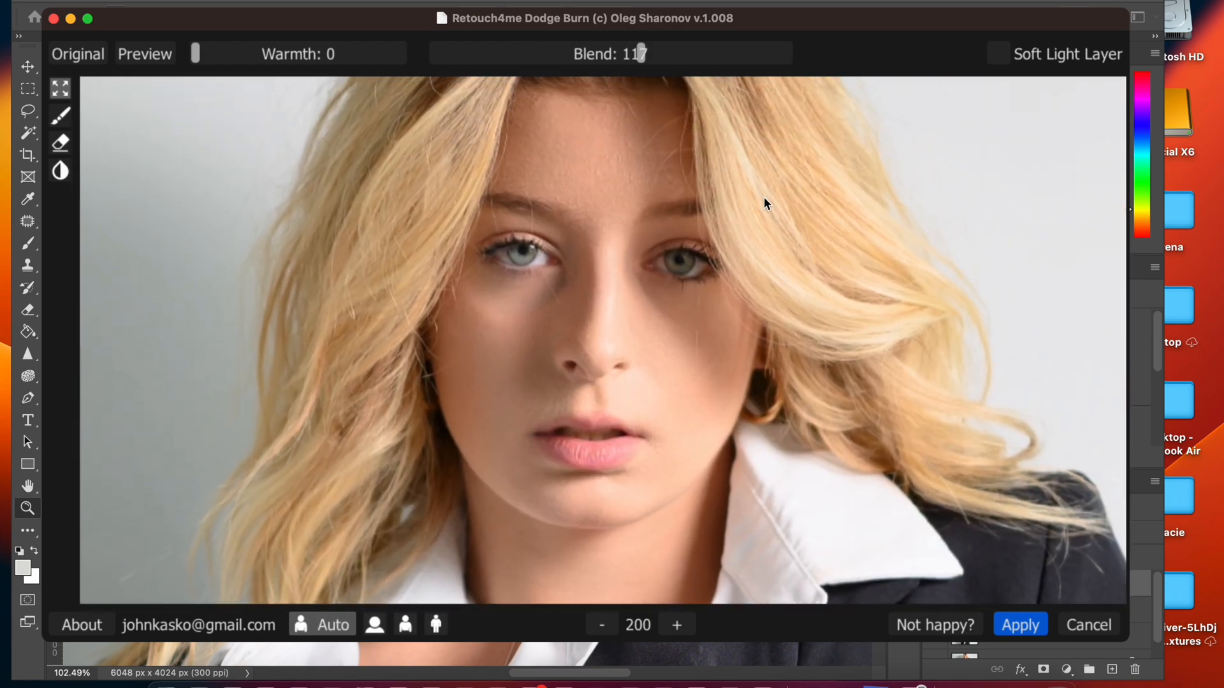
pyautogui.moveTo(636, 53)
pyautogui.mouseDown()
pyautogui.moveTo(735, 55)
pyautogui.moveTo(640, 56)
pyautogui.mouseUp()
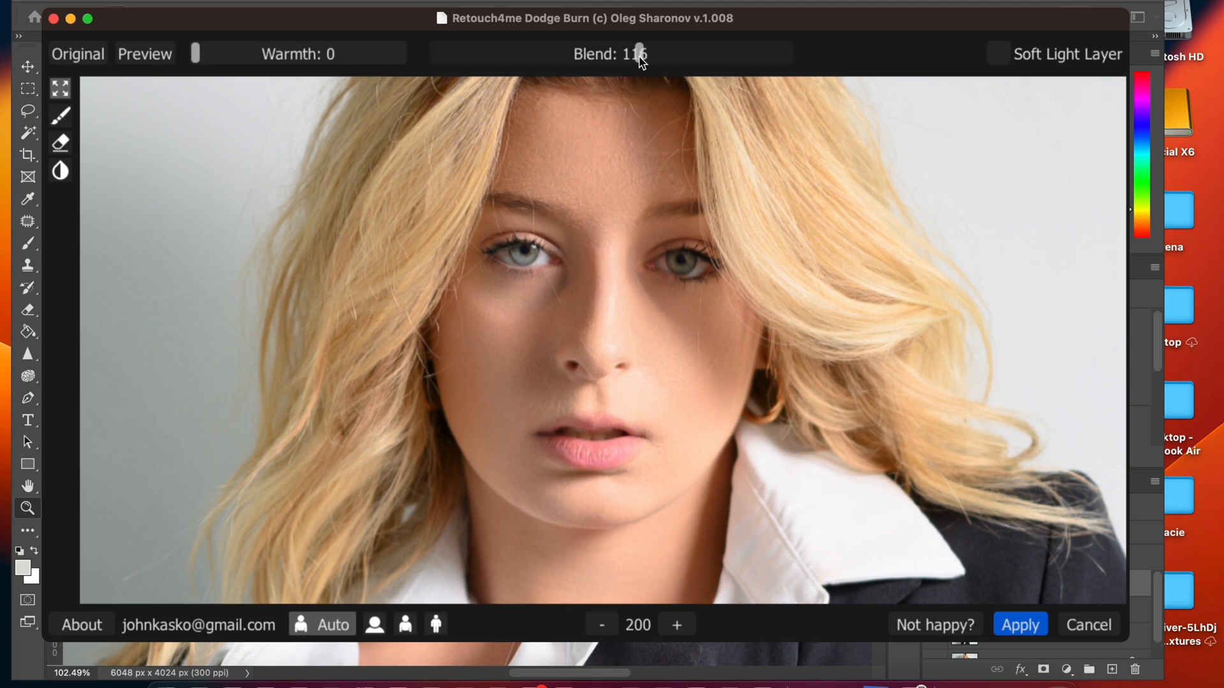
pyautogui.click(1023, 623)
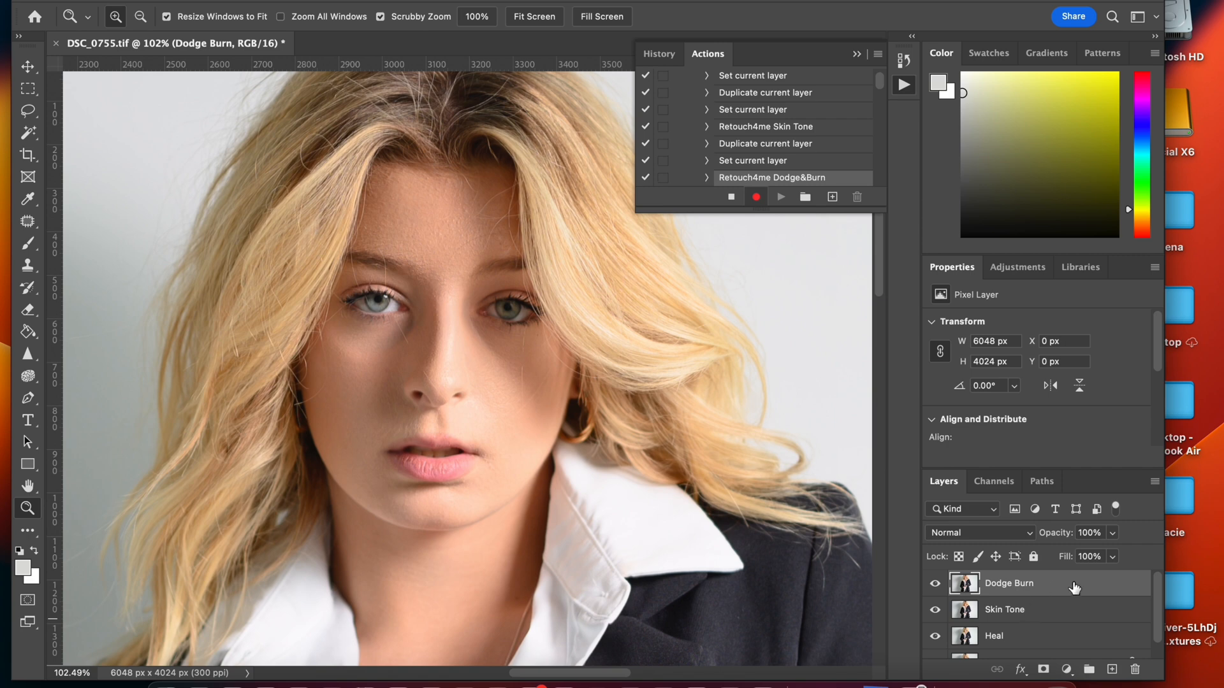
# Duplicate the Dodge Burn layer and name the copy Eyes
pyautogui.moveTo(1075, 587)
pyautogui.mouseDown()
pyautogui.moveTo(1084, 637)
pyautogui.moveTo(1112, 669)
pyautogui.mouseUp()
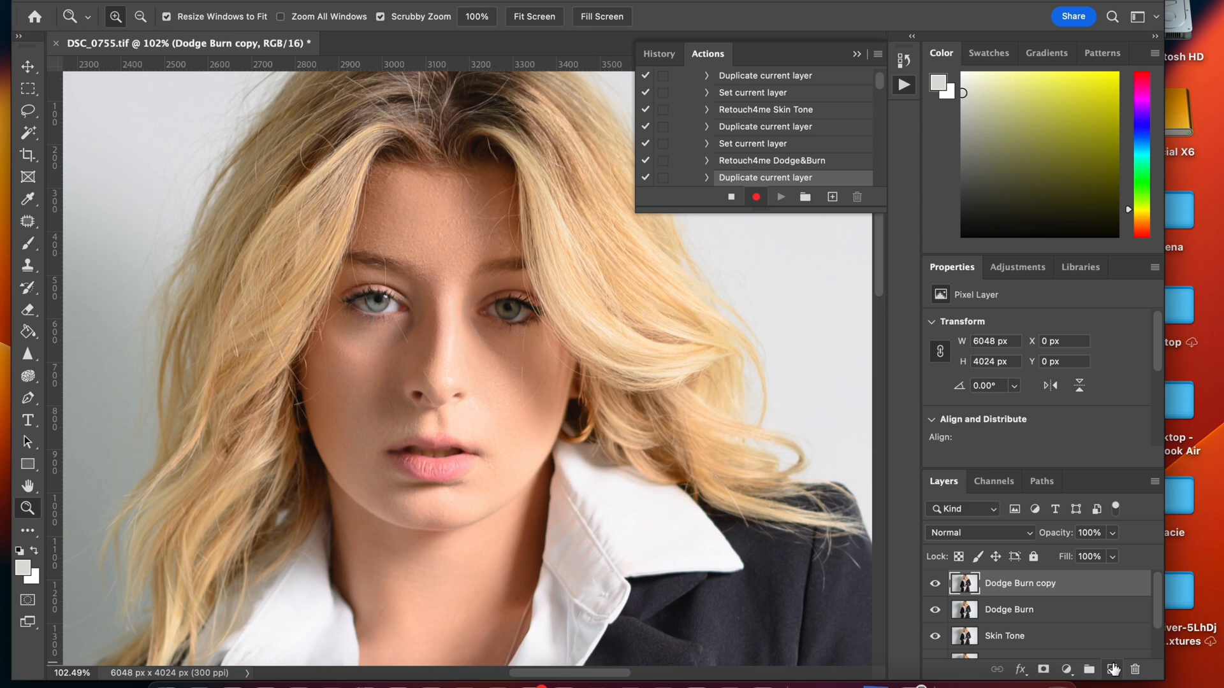
pyautogui.doubleClick(1015, 583)
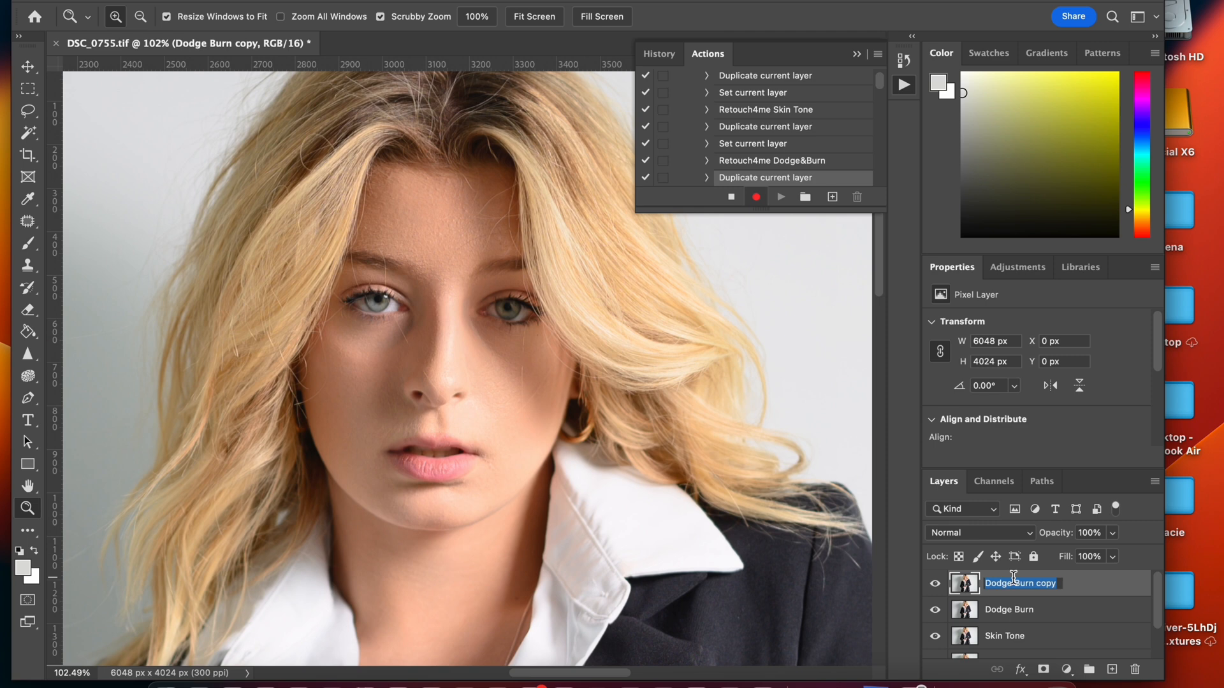
pyautogui.write('Eyes')
pyautogui.press('Return')
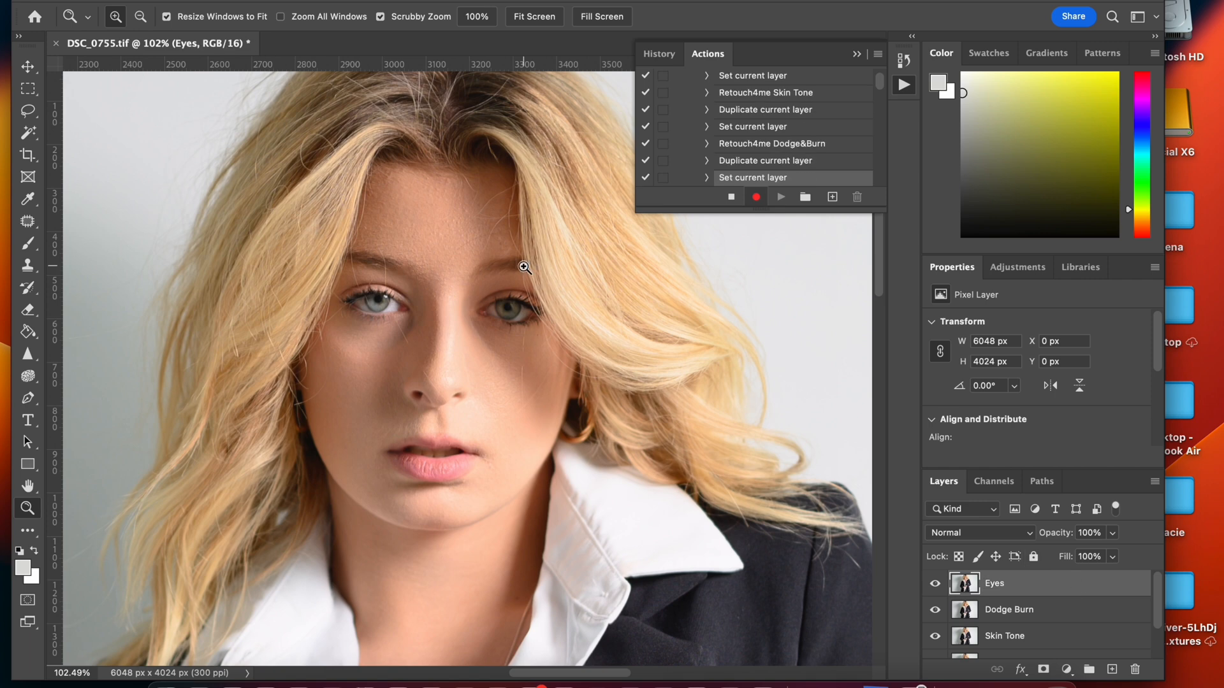
# Apply the Retouch4me Eye Brilliance filter to the Eyes layer
pyautogui.click(383, 0)
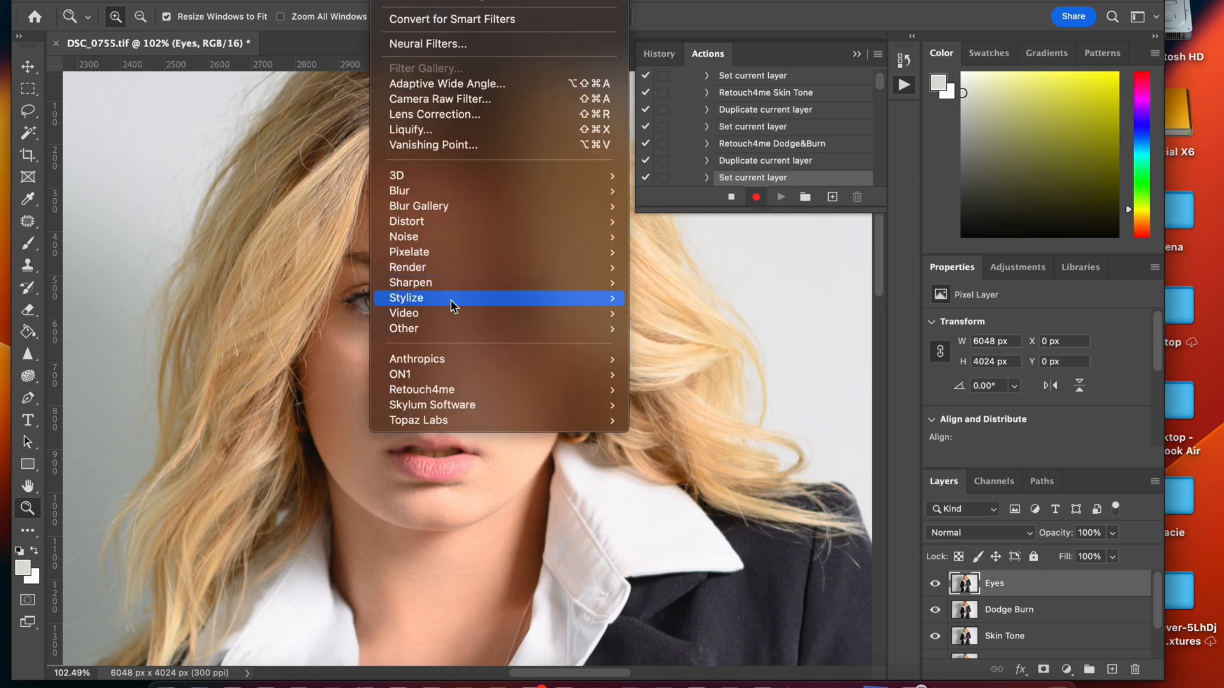
pyautogui.moveTo(455, 395)
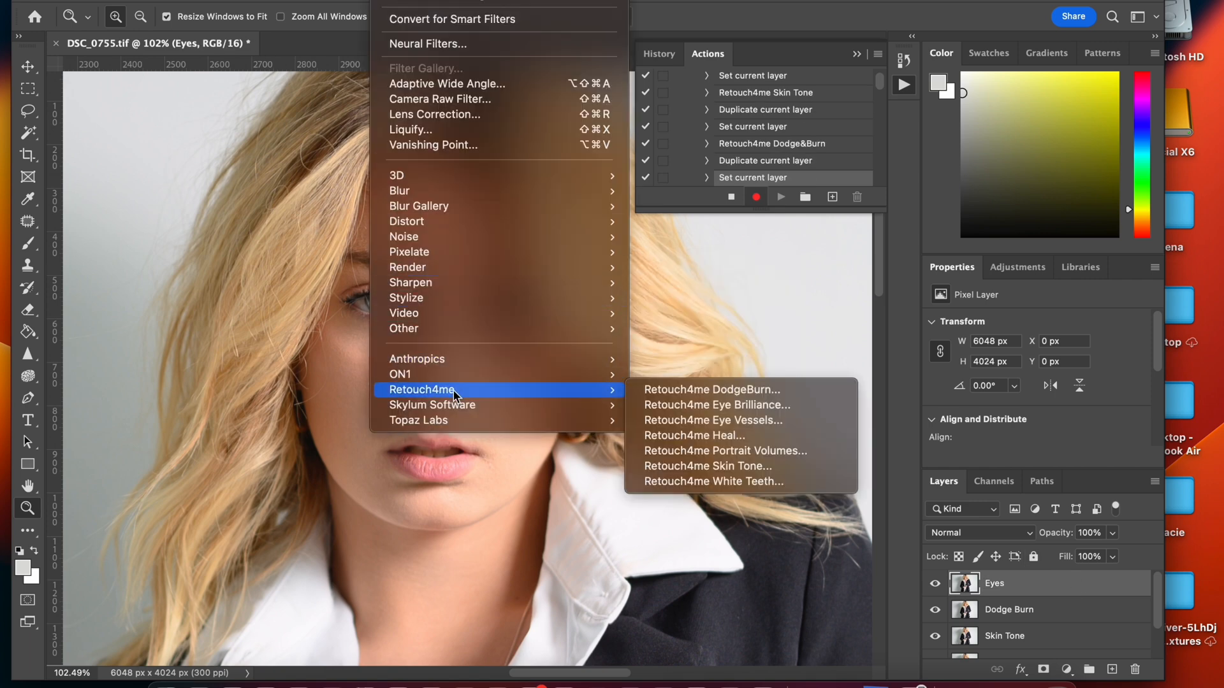
pyautogui.click(706, 407)
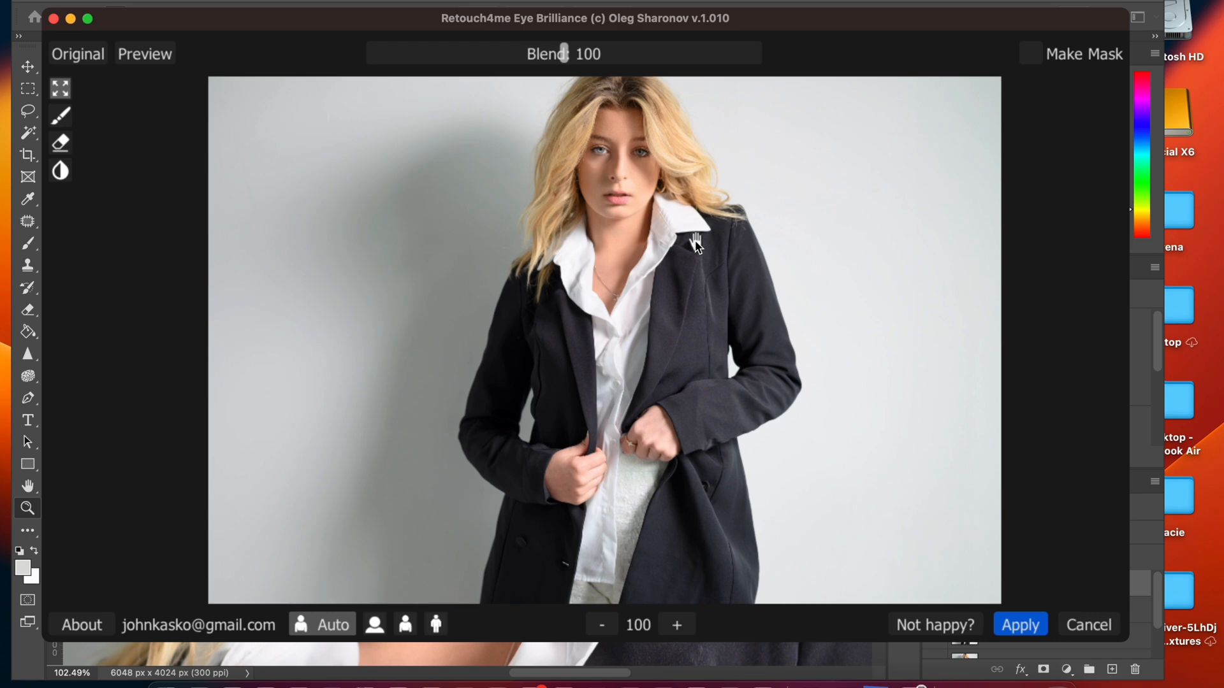
pyautogui.click(1018, 628)
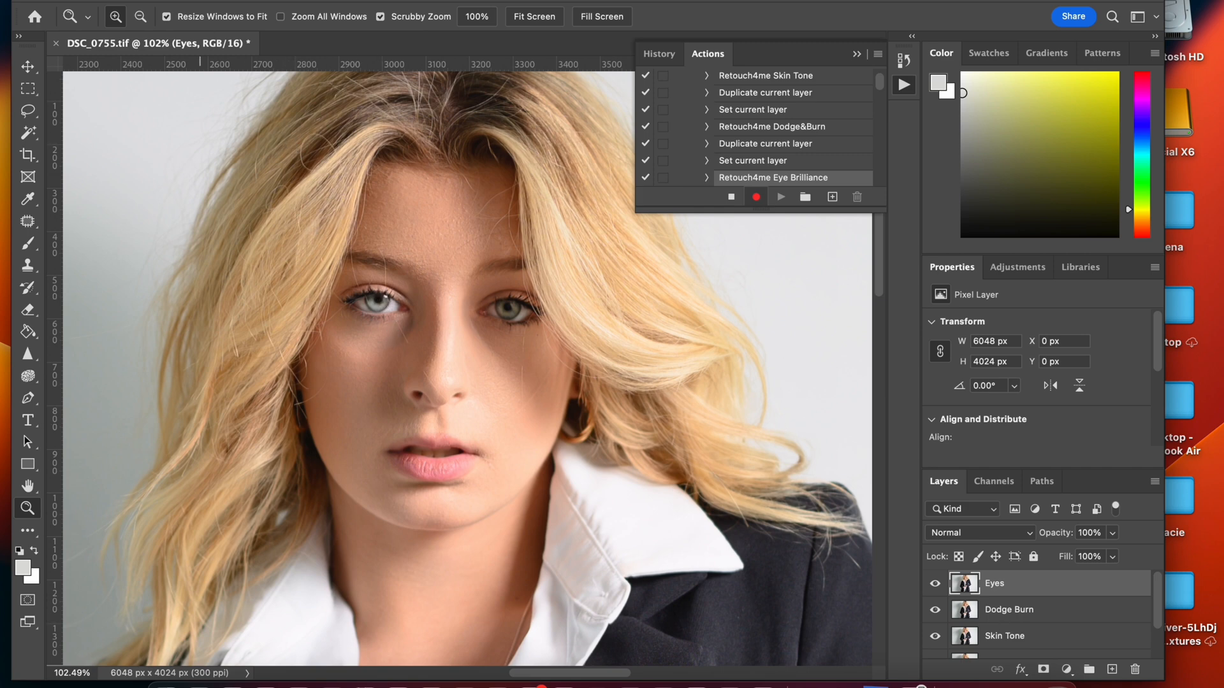
# Fade the Eye Brilliance effect on the Eyes layer to a partial opacity in Normal mode
pyautogui.click(164, 0)
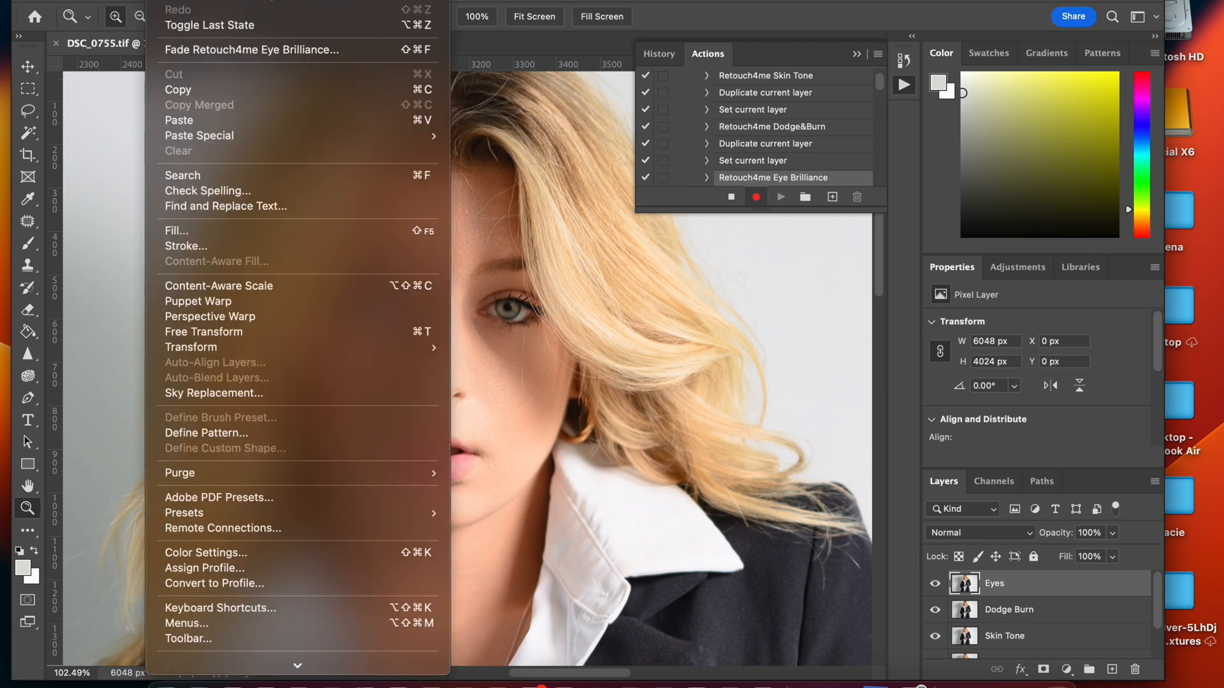
pyautogui.click(216, 51)
pyautogui.click(712, 306)
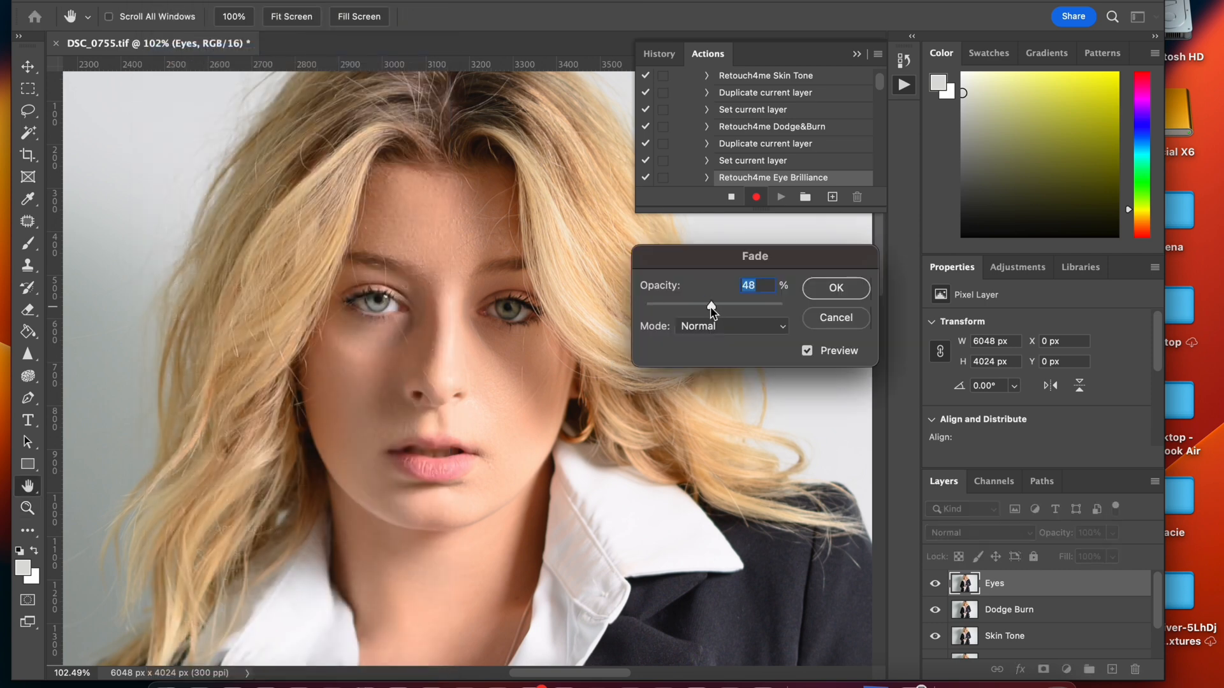
pyautogui.moveTo(712, 311)
pyautogui.mouseDown()
pyautogui.moveTo(660, 308)
pyautogui.moveTo(781, 303)
pyautogui.moveTo(731, 306)
pyautogui.mouseUp()
pyautogui.click(822, 289)
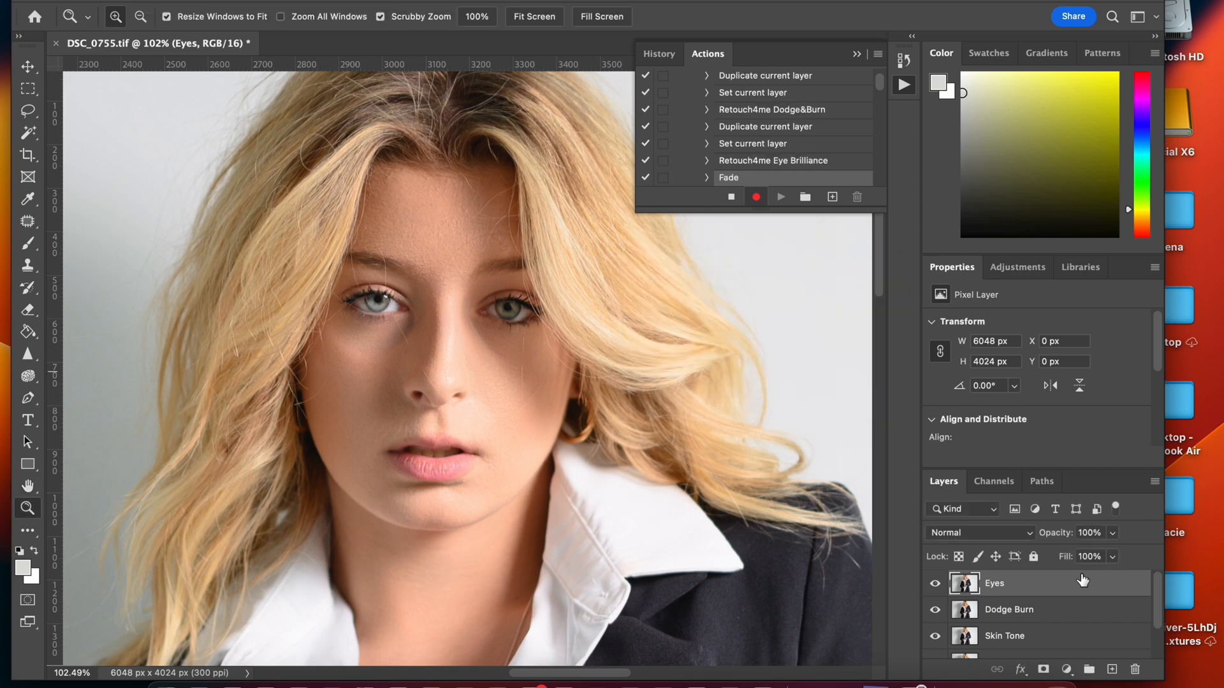
# Duplicate the Eyes layer and name the copy Eyes V
pyautogui.moveTo(1082, 582); pyautogui.dragTo(1112, 669)
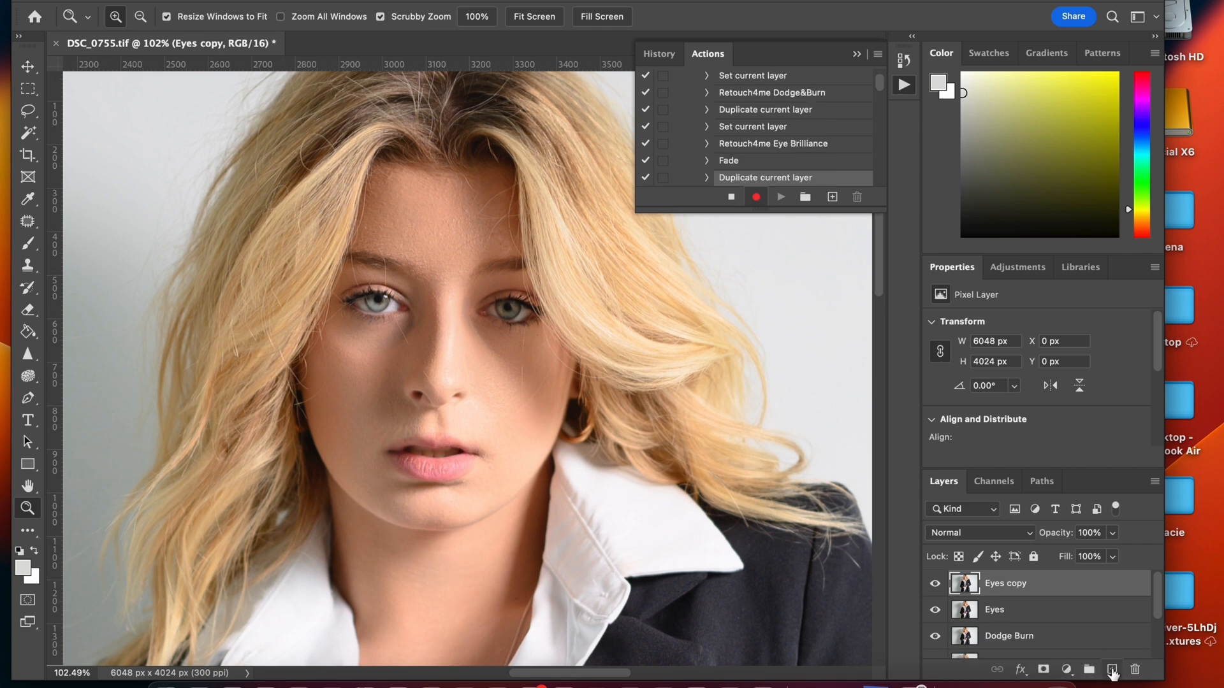
pyautogui.doubleClick(1020, 583)
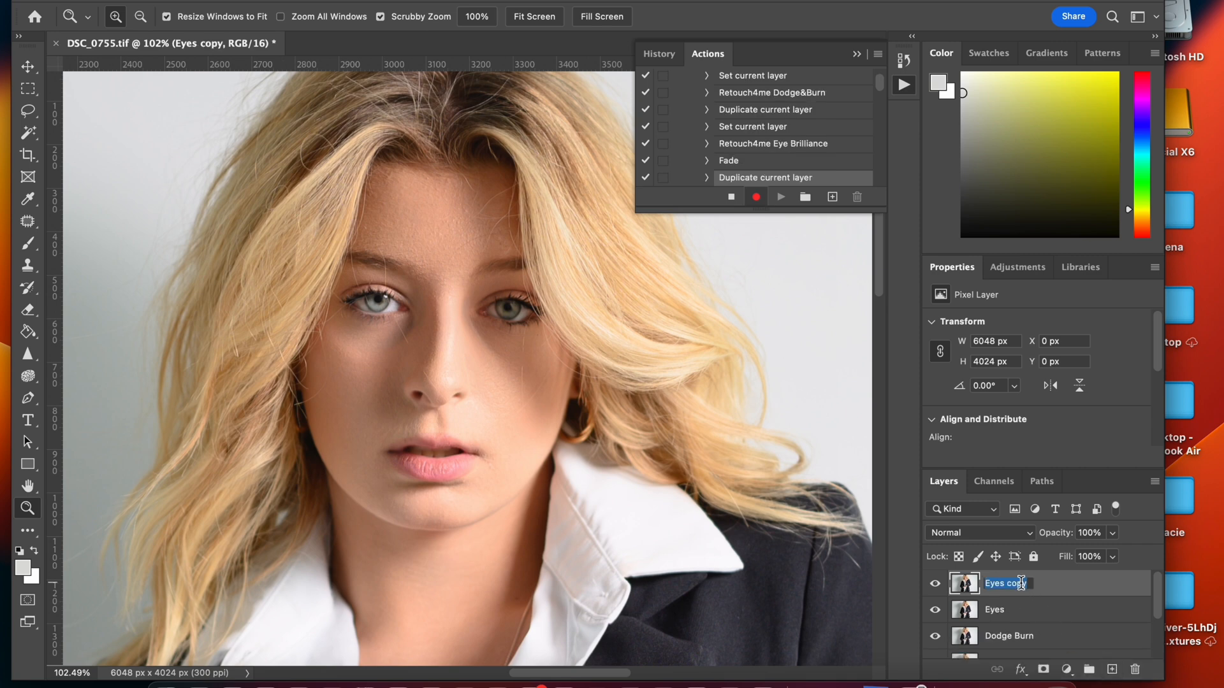
pyautogui.doubleClick(1011, 584)
pyautogui.write('V')
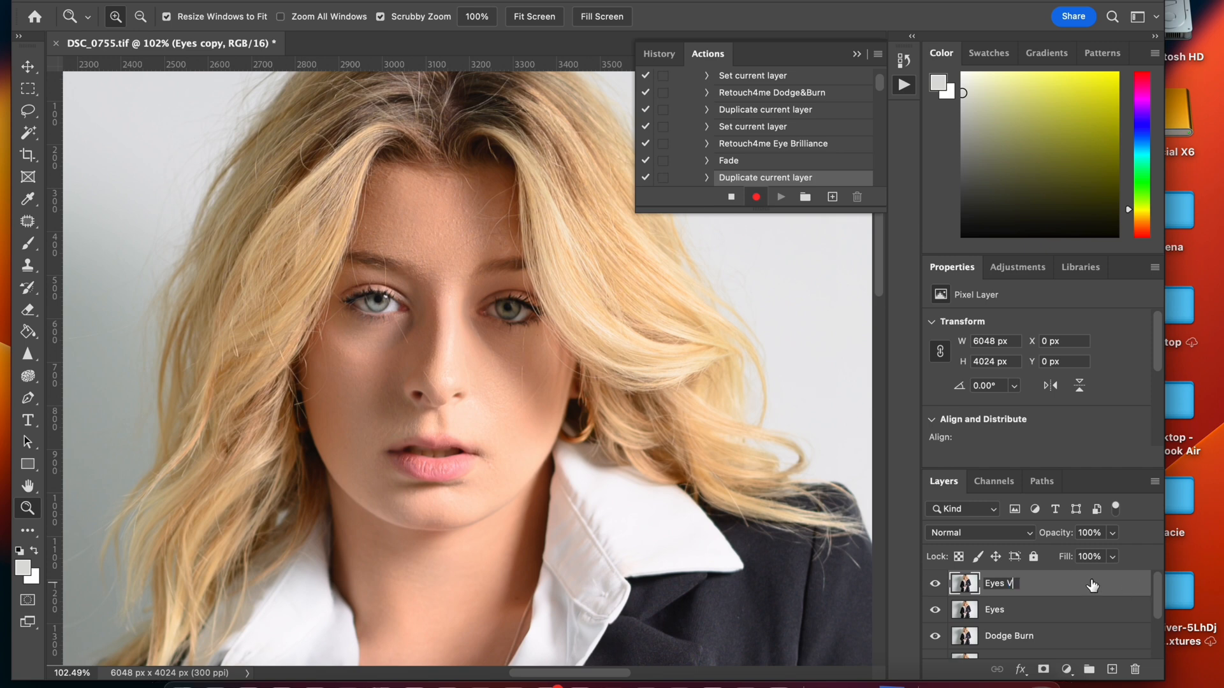
pyautogui.press('Return')
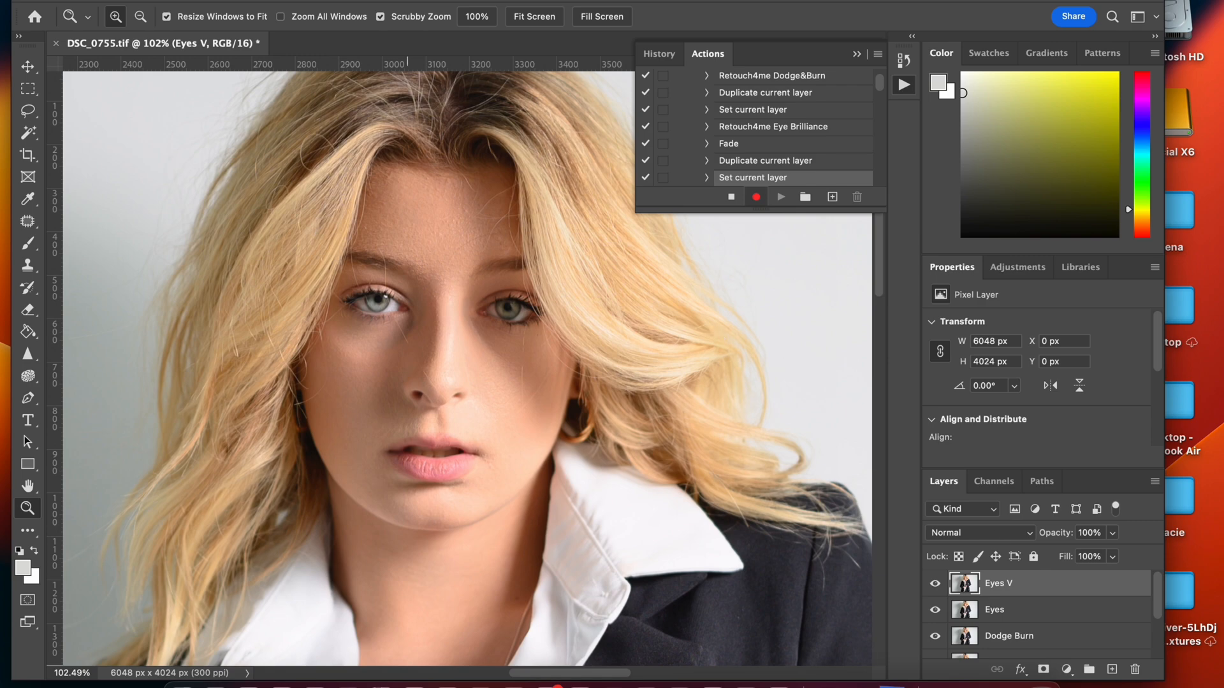
# Apply the Retouch4me Eye Vessels filter to the Eyes V layer
pyautogui.click(392, 2)
pyautogui.moveTo(472, 379)
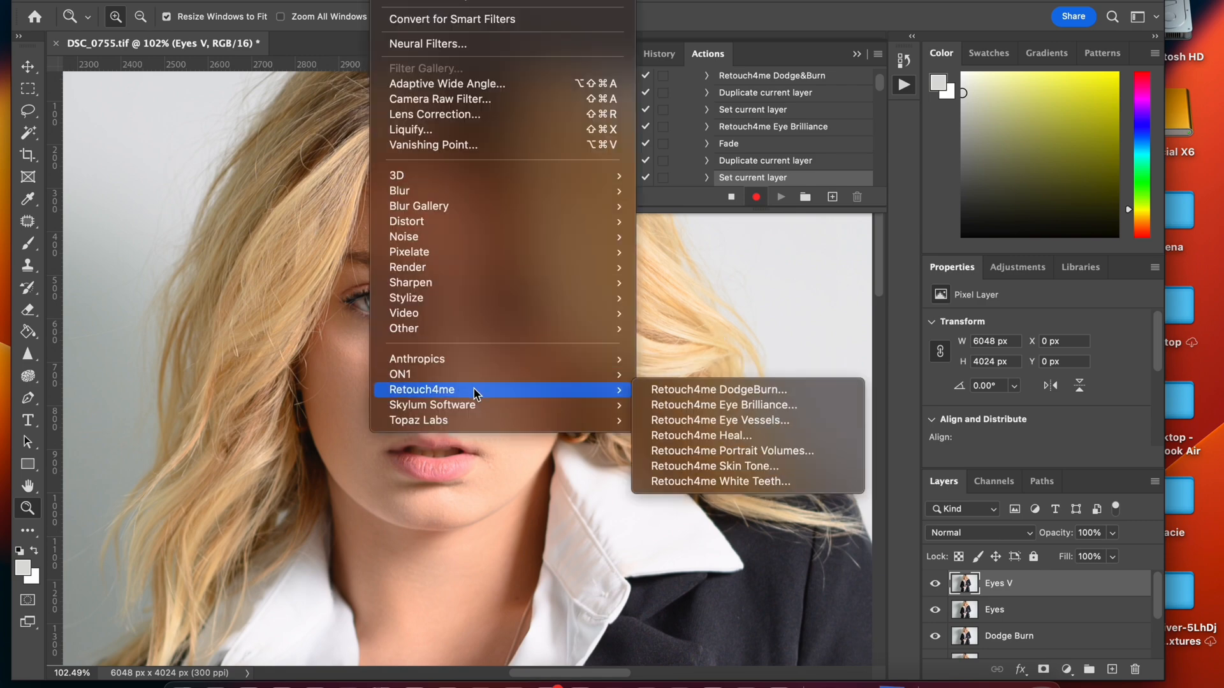
pyautogui.click(737, 425)
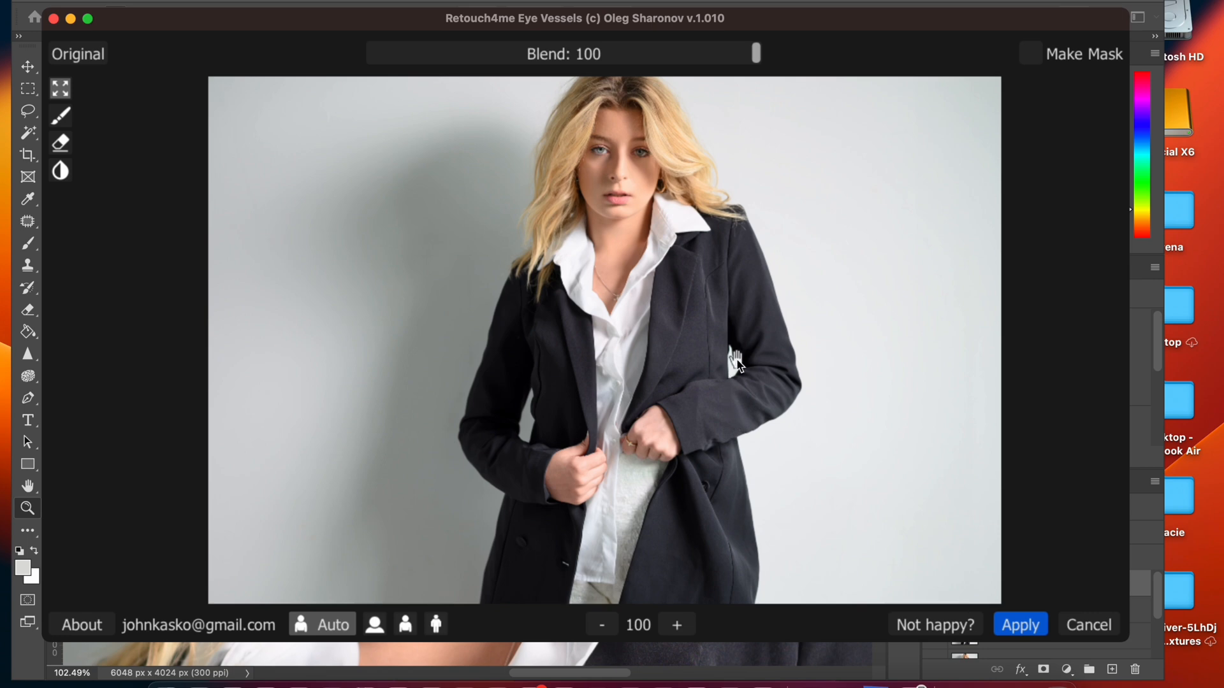
pyautogui.click(1037, 629)
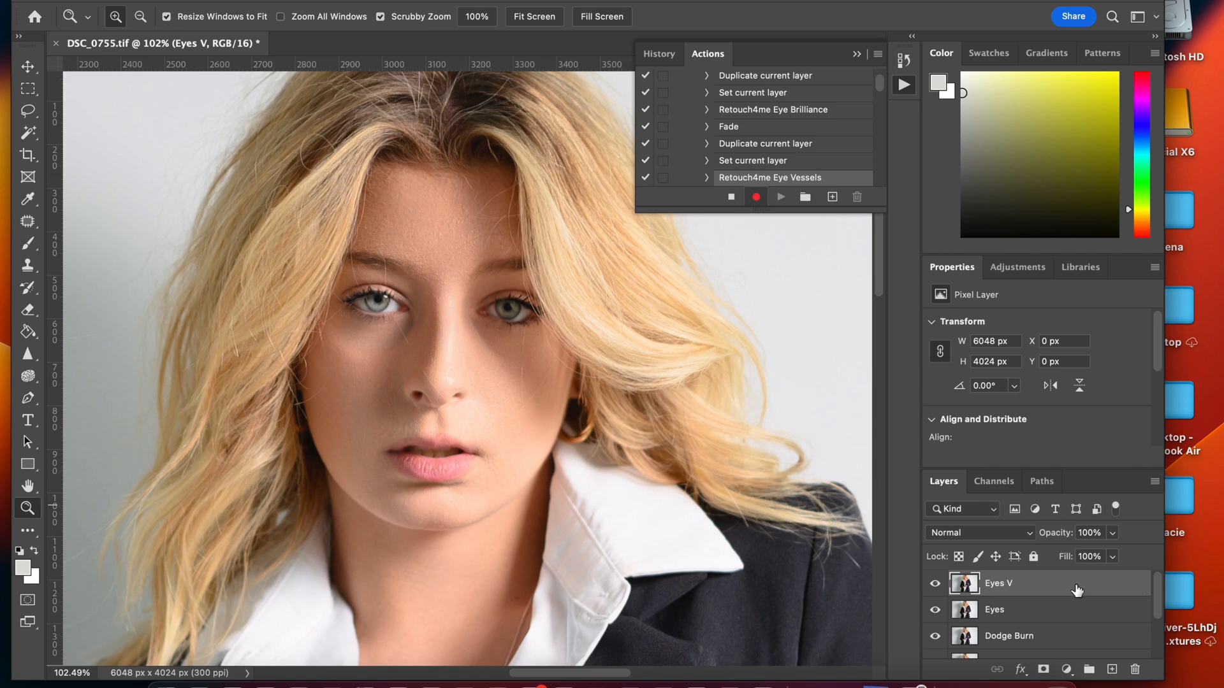
# Duplicate the Eyes V layer and name the copy Portrait V
pyautogui.moveTo(1075, 587); pyautogui.dragTo(1112, 671)
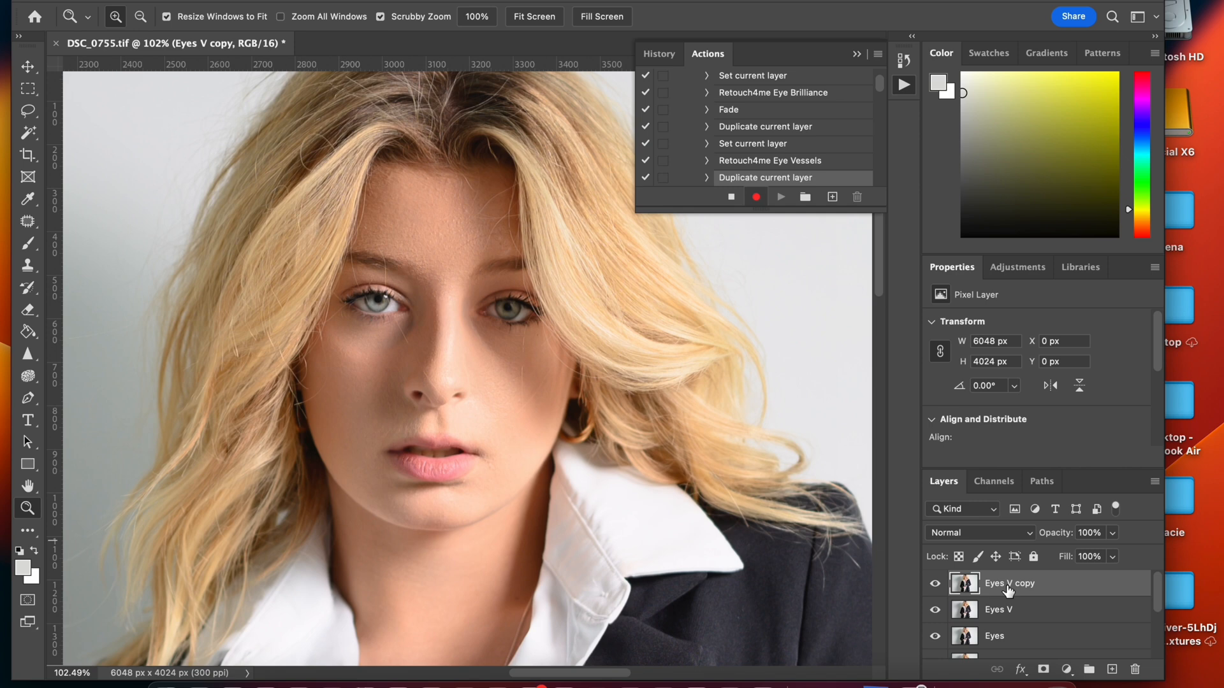
pyautogui.doubleClick(1008, 585)
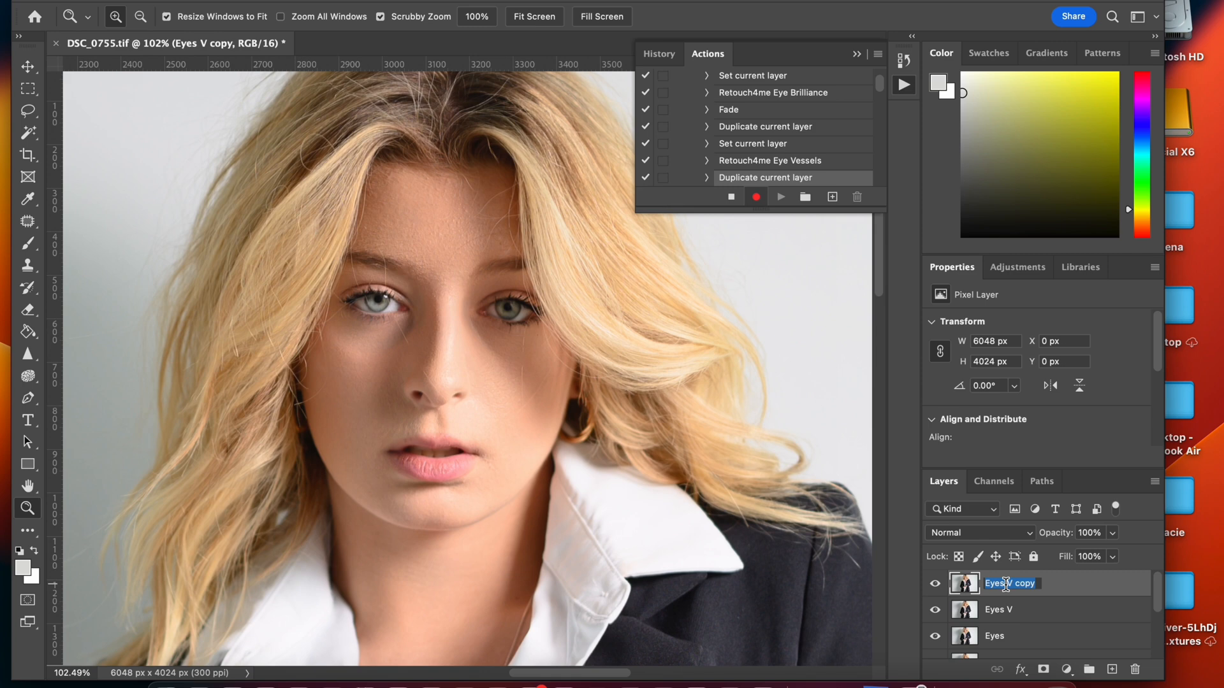
pyautogui.write('Portrait V')
pyautogui.click(1101, 582)
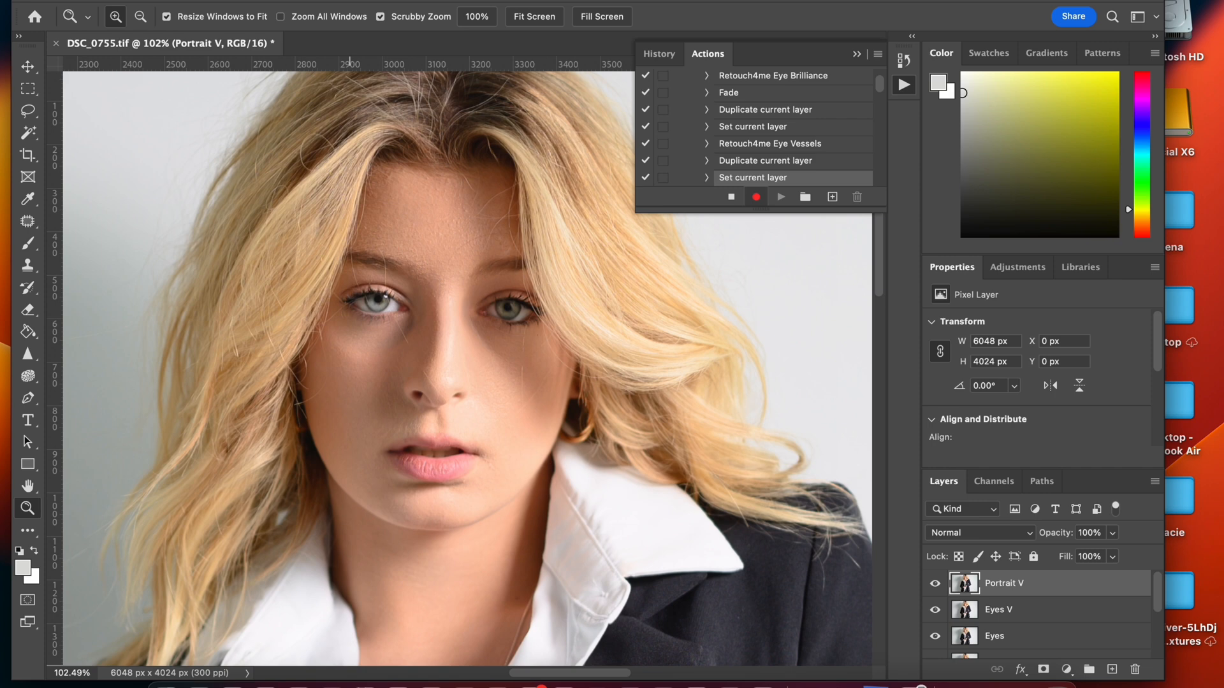
# Open the Retouch4me Portrait Volumes filter on the Portrait V layer and bring the face into view at 200%
pyautogui.click(389, 1)
pyautogui.moveTo(439, 396)
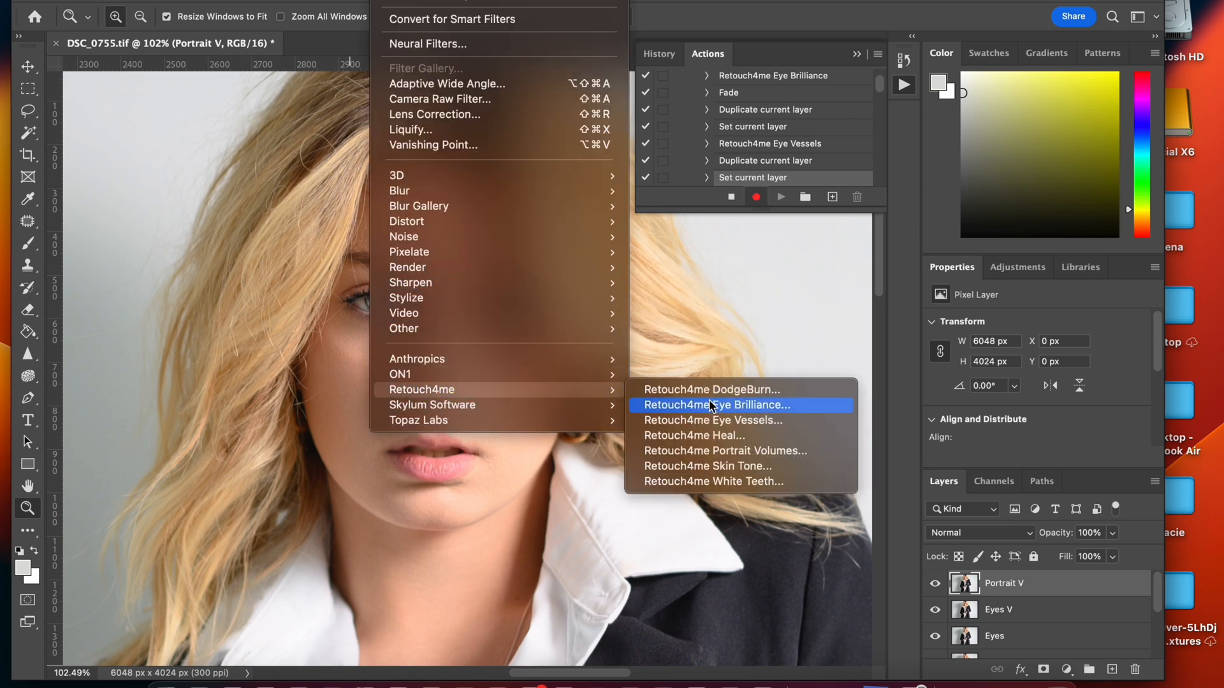
pyautogui.click(713, 454)
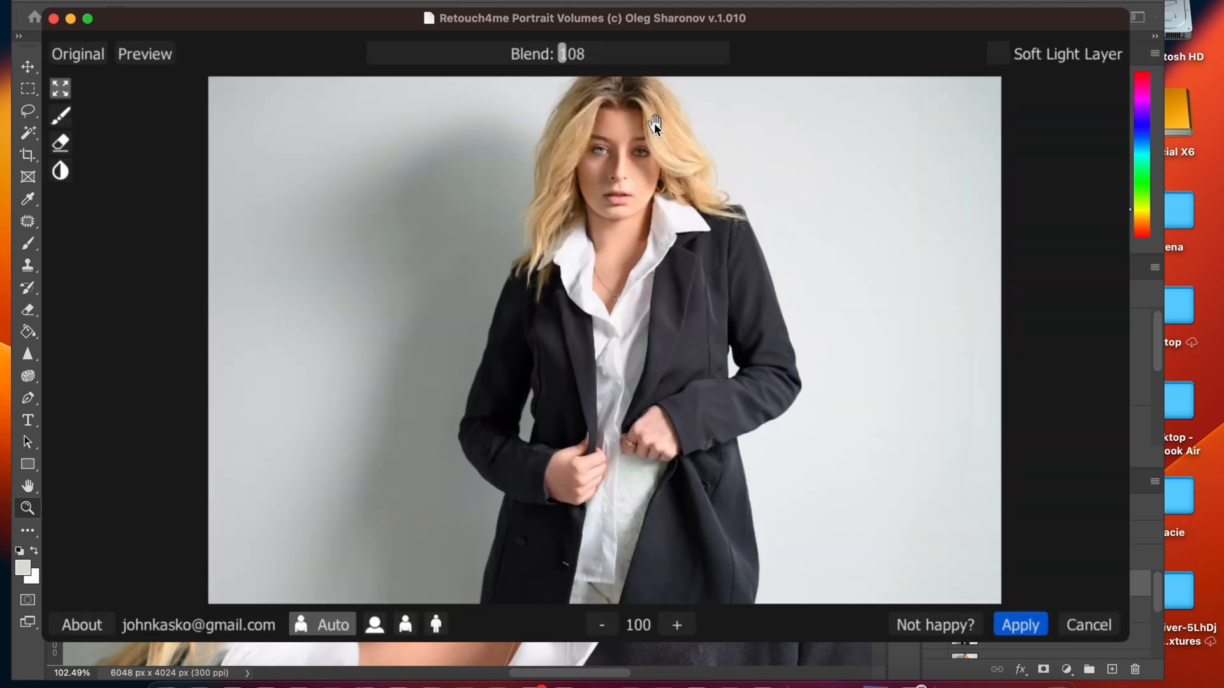
pyautogui.click(680, 626)
pyautogui.click(679, 626)
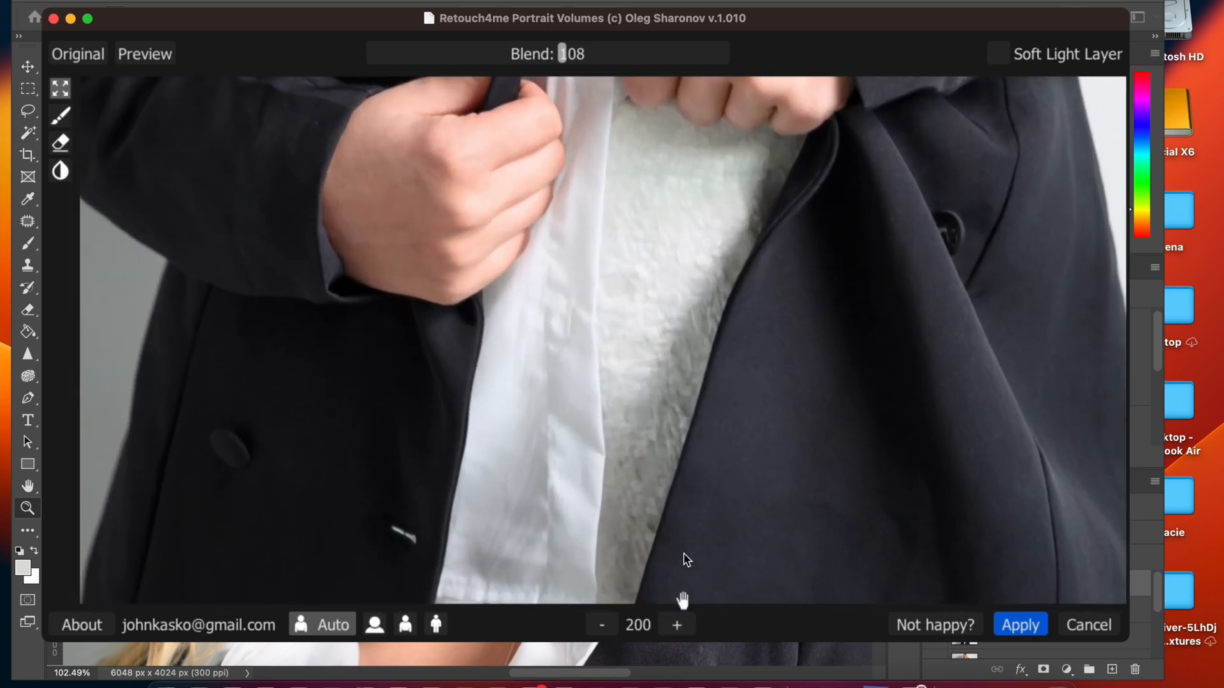
pyautogui.moveTo(683, 123); pyautogui.dragTo(668, 648)
pyautogui.moveTo(653, 179); pyautogui.dragTo(650, 534)
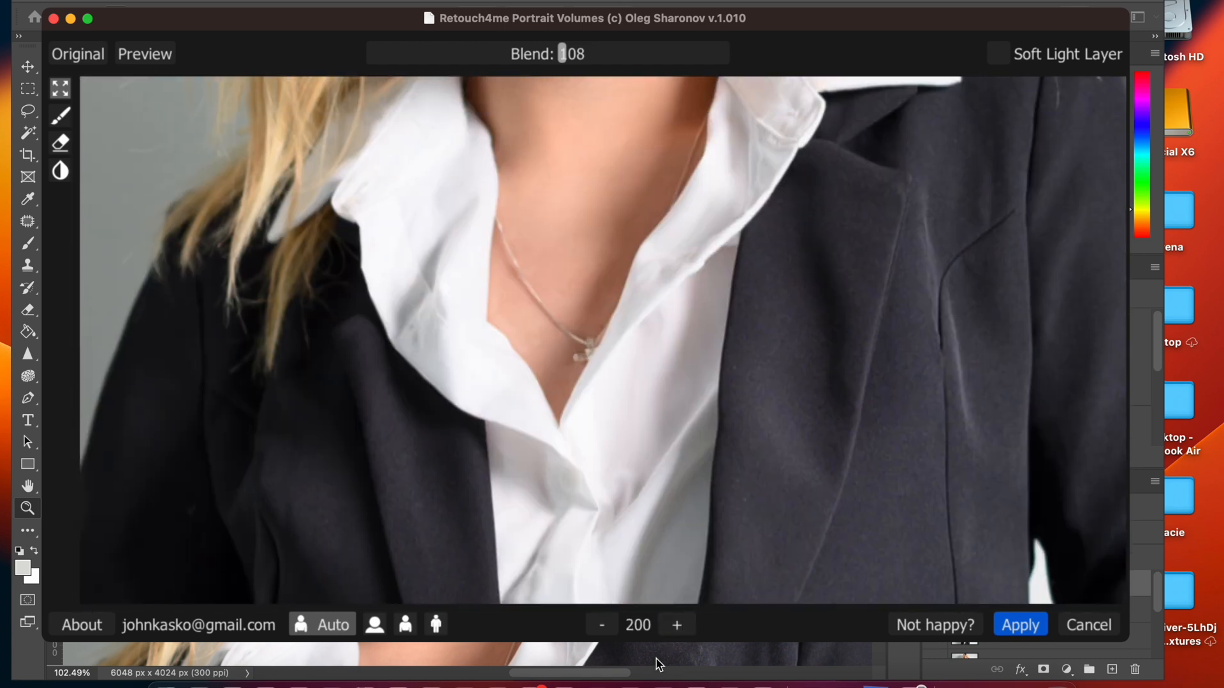
pyautogui.moveTo(634, 217); pyautogui.dragTo(663, 677)
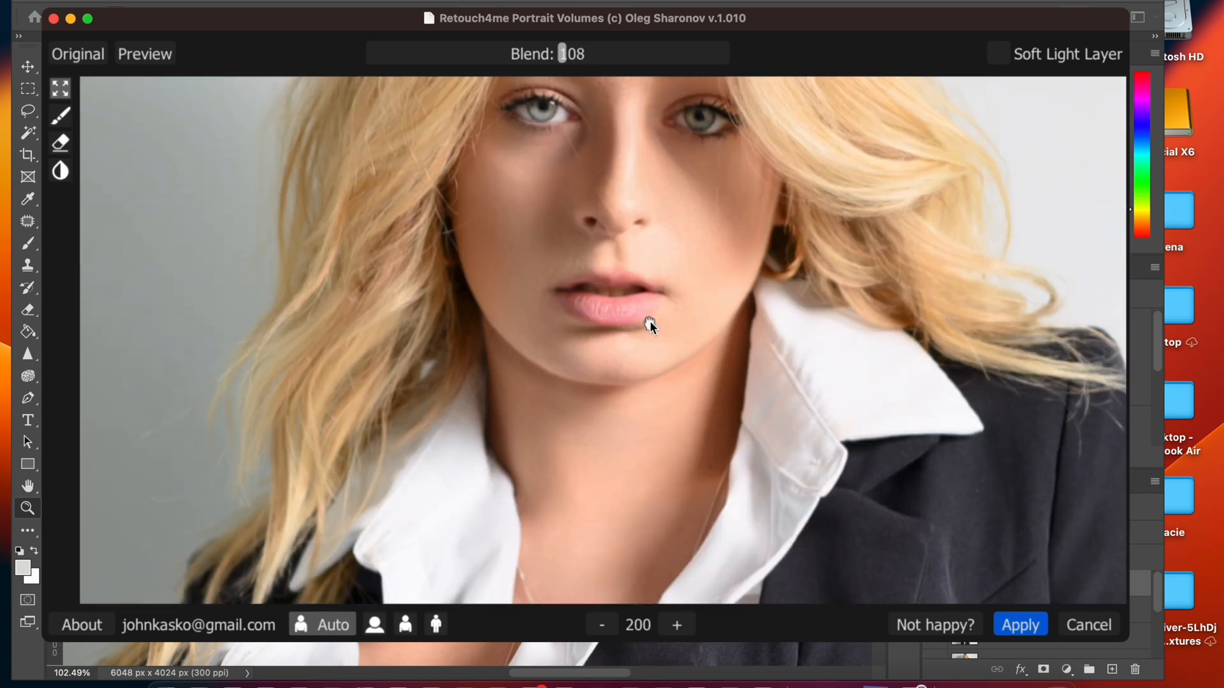
pyautogui.moveTo(649, 320); pyautogui.dragTo(649, 451)
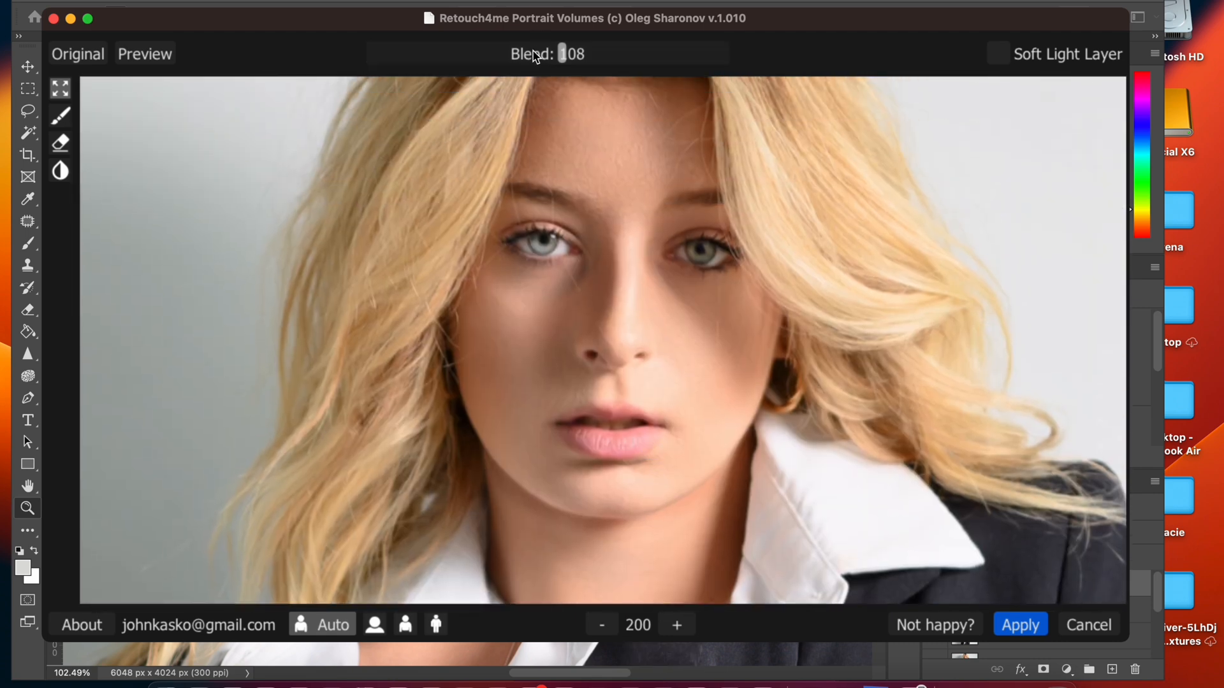
# Lower the Portrait Volumes Blend to 85 and compare the face with the original
pyautogui.click(534, 55)
pyautogui.moveTo(534, 55); pyautogui.dragTo(436, 54)
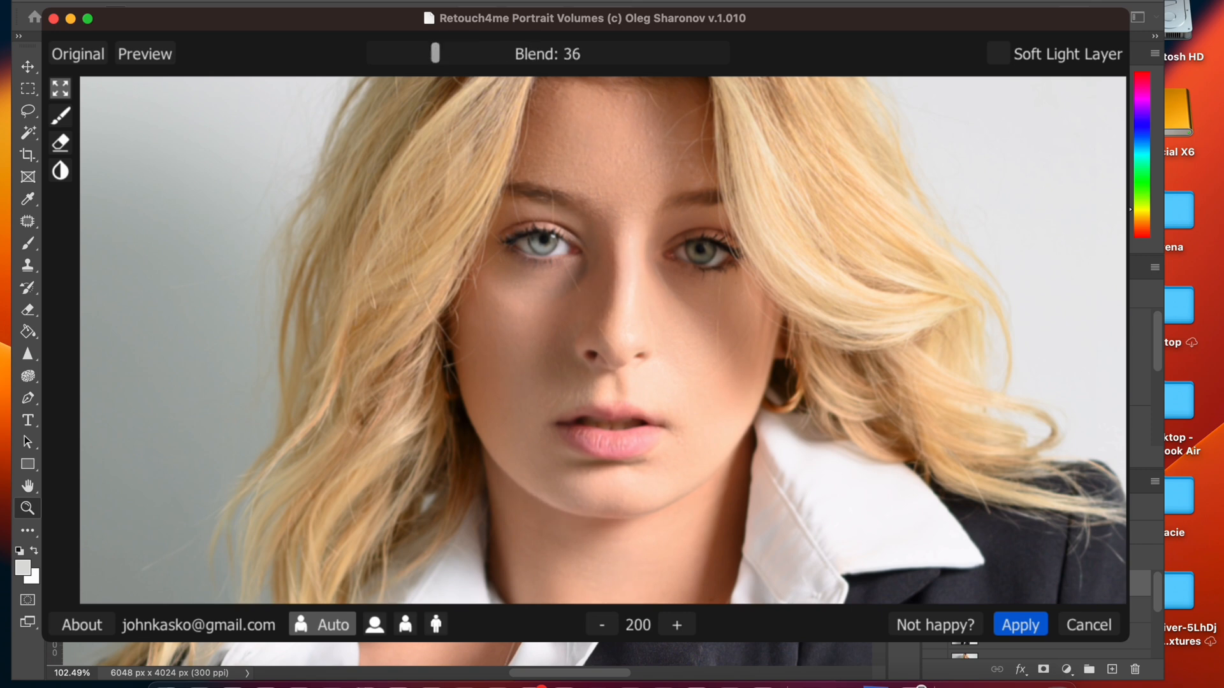
pyautogui.click(533, 55)
pyautogui.moveTo(532, 57); pyautogui.dragTo(523, 55)
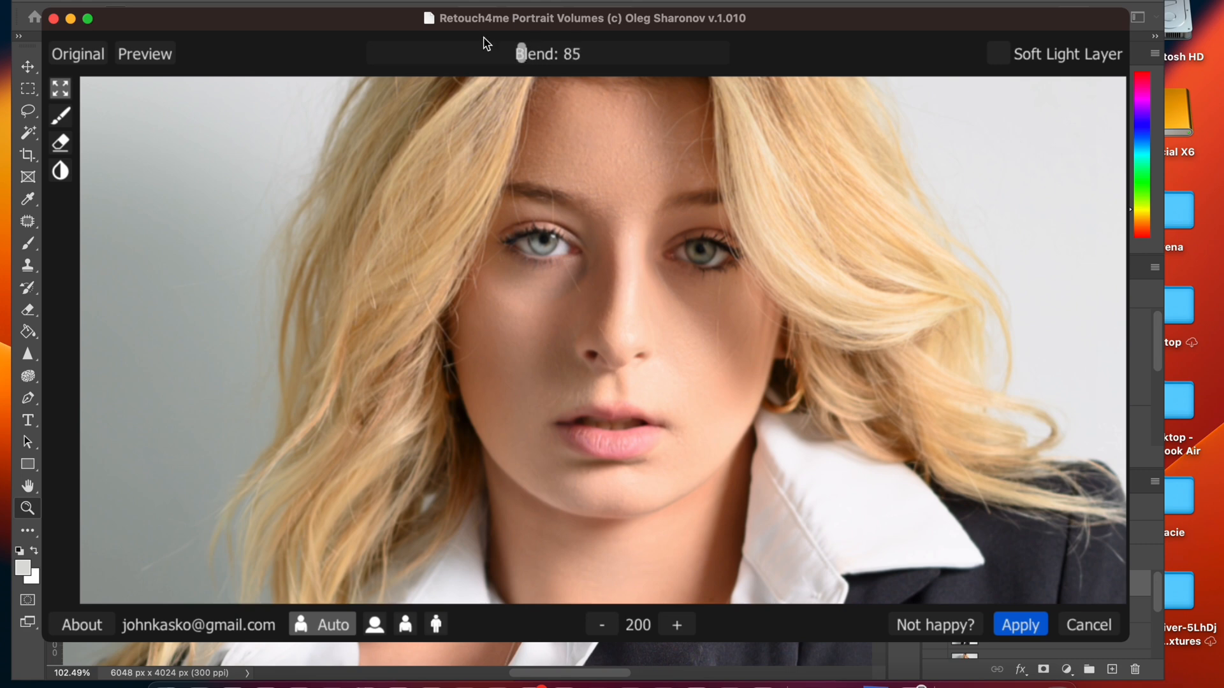
pyautogui.click(84, 55)
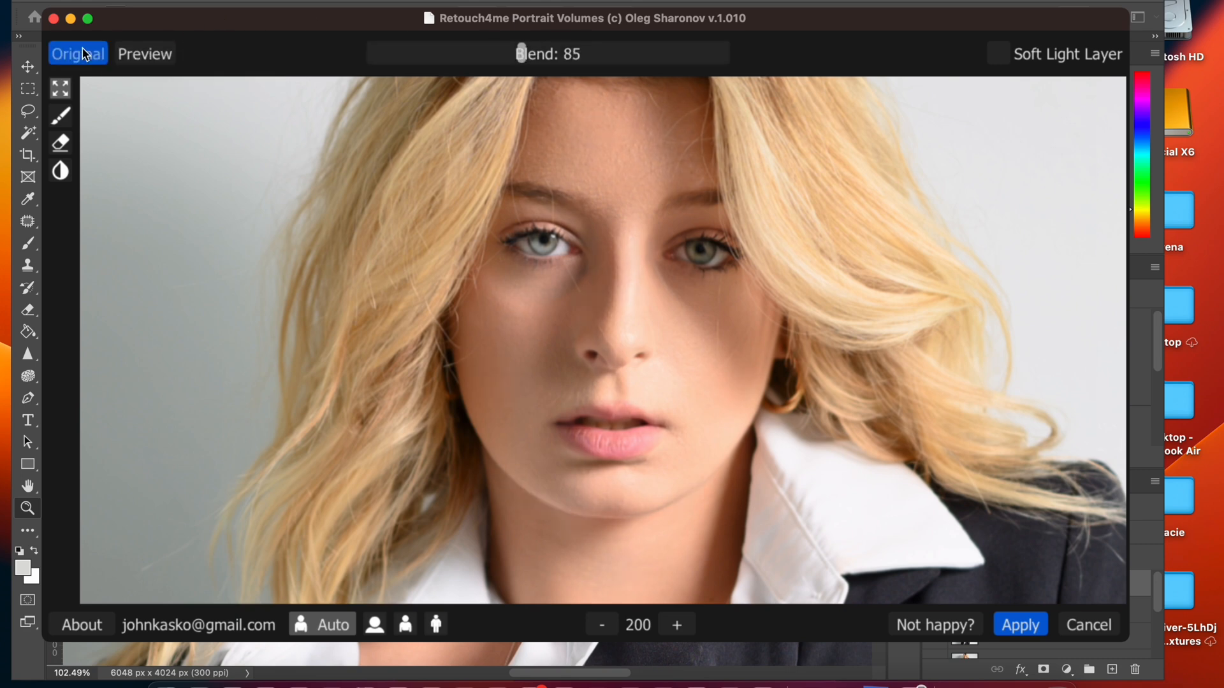
pyautogui.click(83, 54)
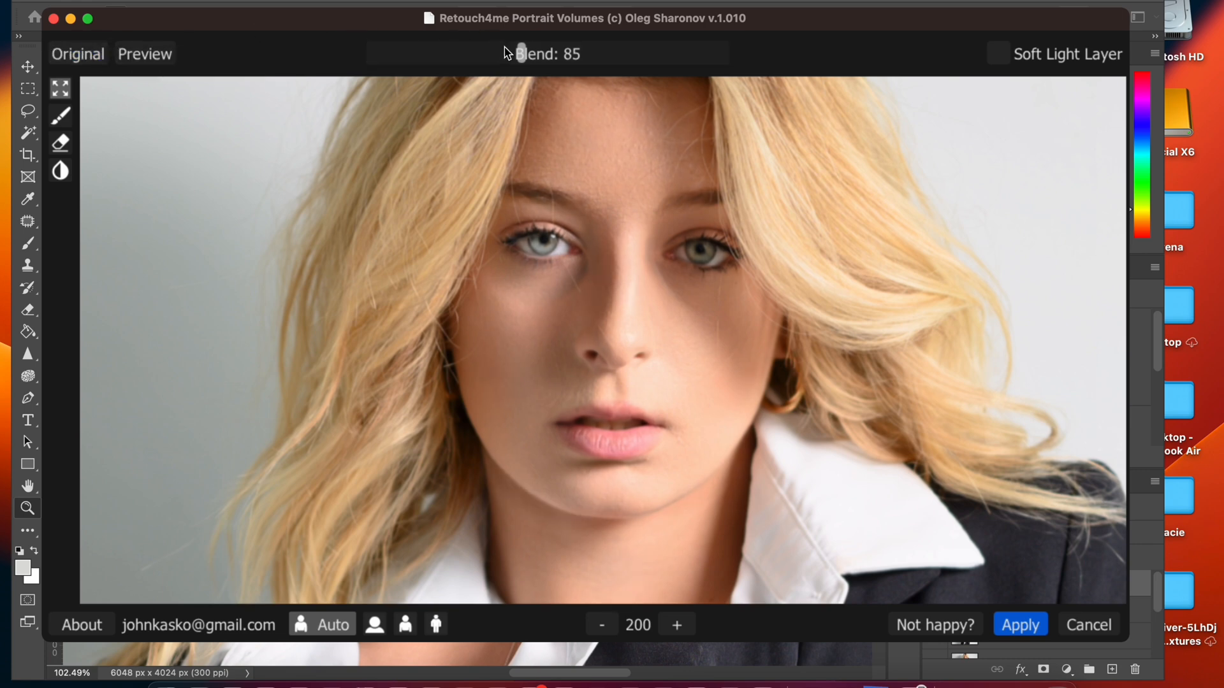
# Set the Portrait Volumes Blend to 75, compare with the original once more, and apply the filter
pyautogui.moveTo(520, 54); pyautogui.dragTo(505, 55)
pyautogui.click(71, 59)
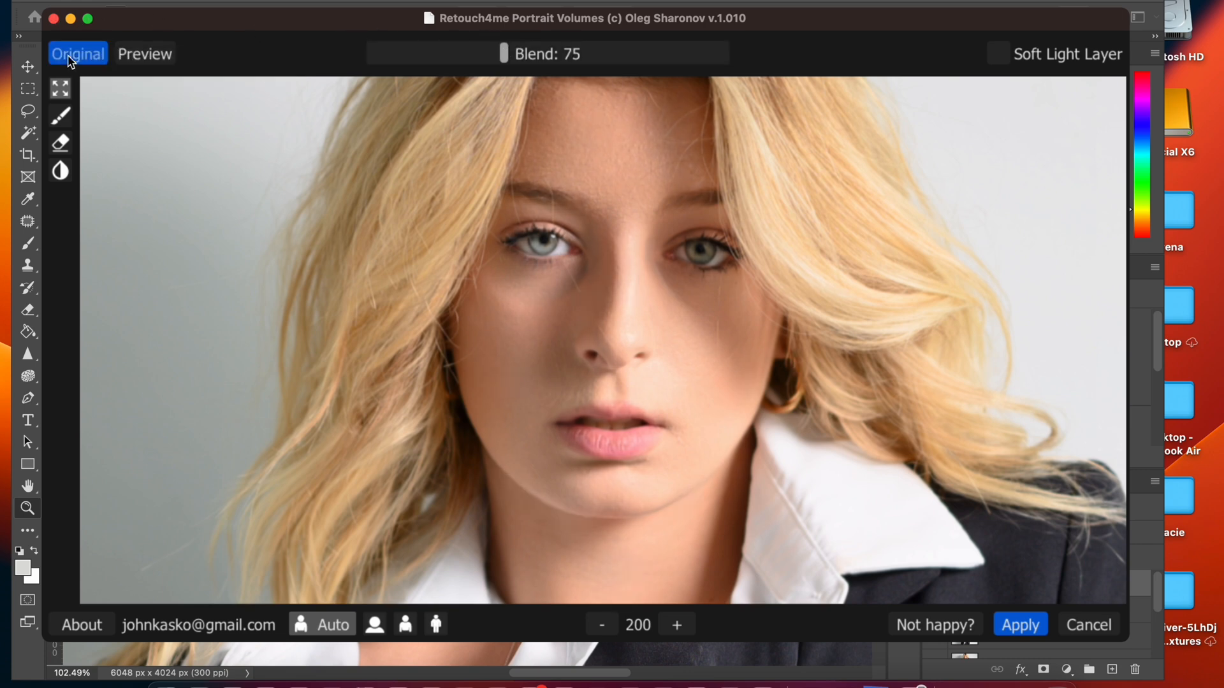
pyautogui.click(70, 59)
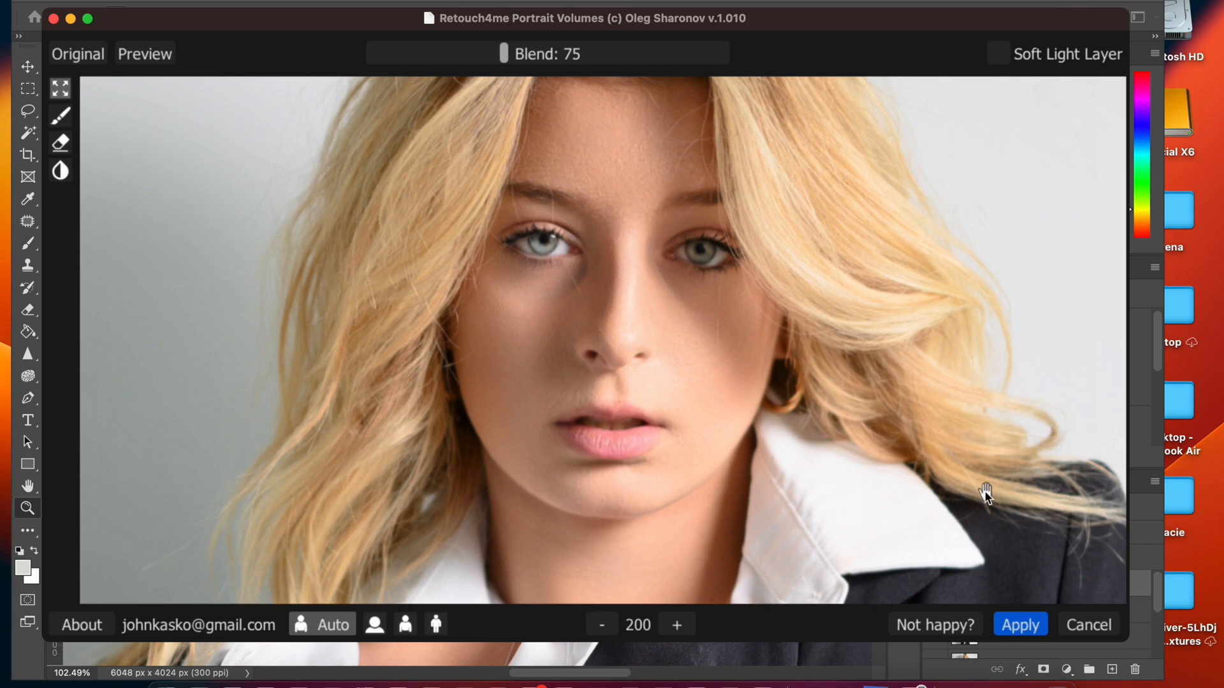
pyautogui.click(1020, 625)
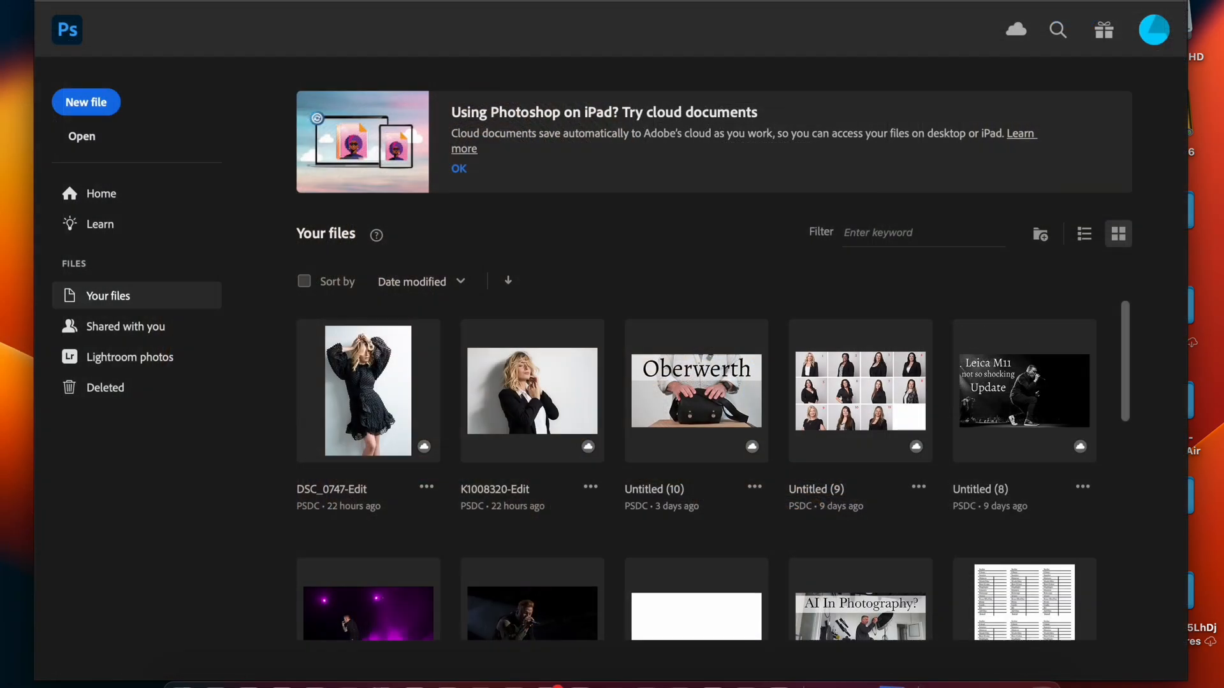
# Open the Image Processor script and set it to save files as PSD instead of TIFF
pyautogui.click(127, 0)
pyautogui.moveTo(162, 0)
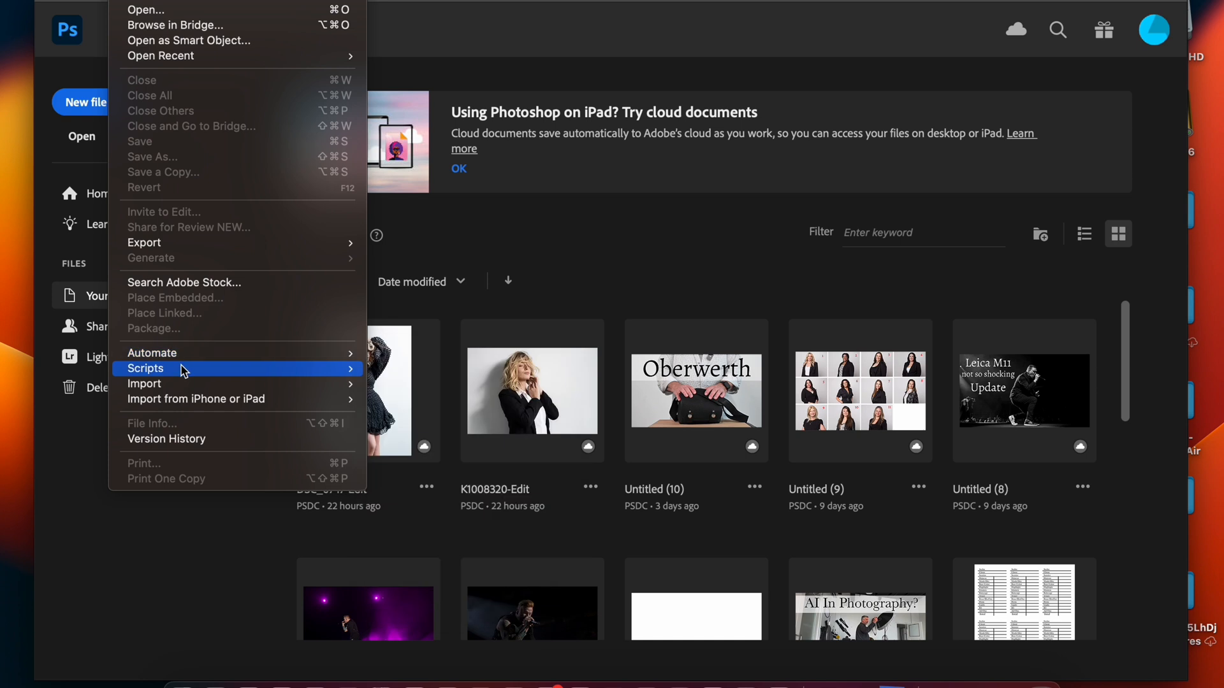
pyautogui.moveTo(185, 372)
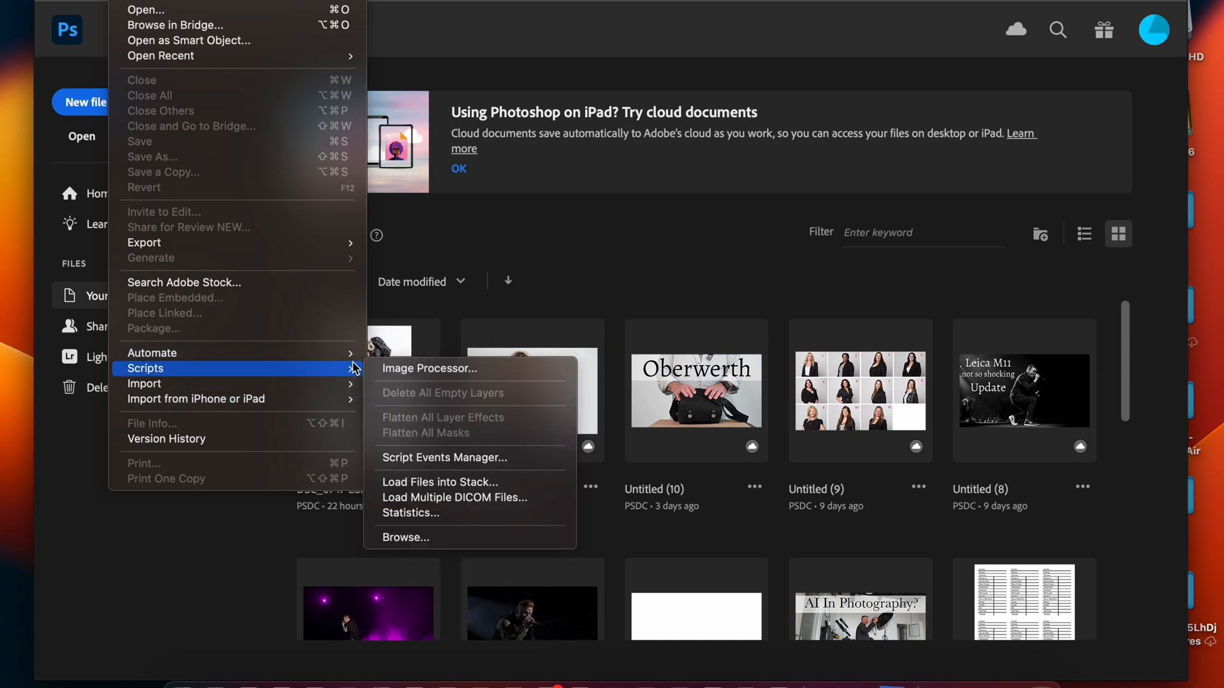
pyautogui.click(397, 374)
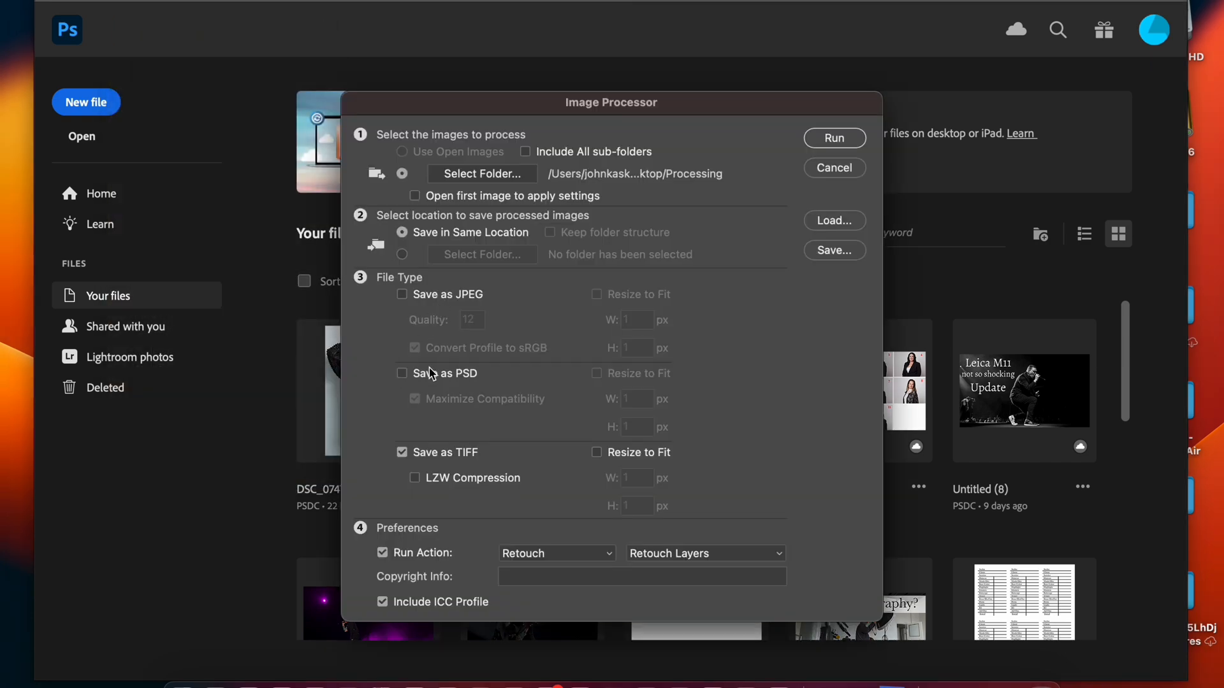
pyautogui.click(402, 375)
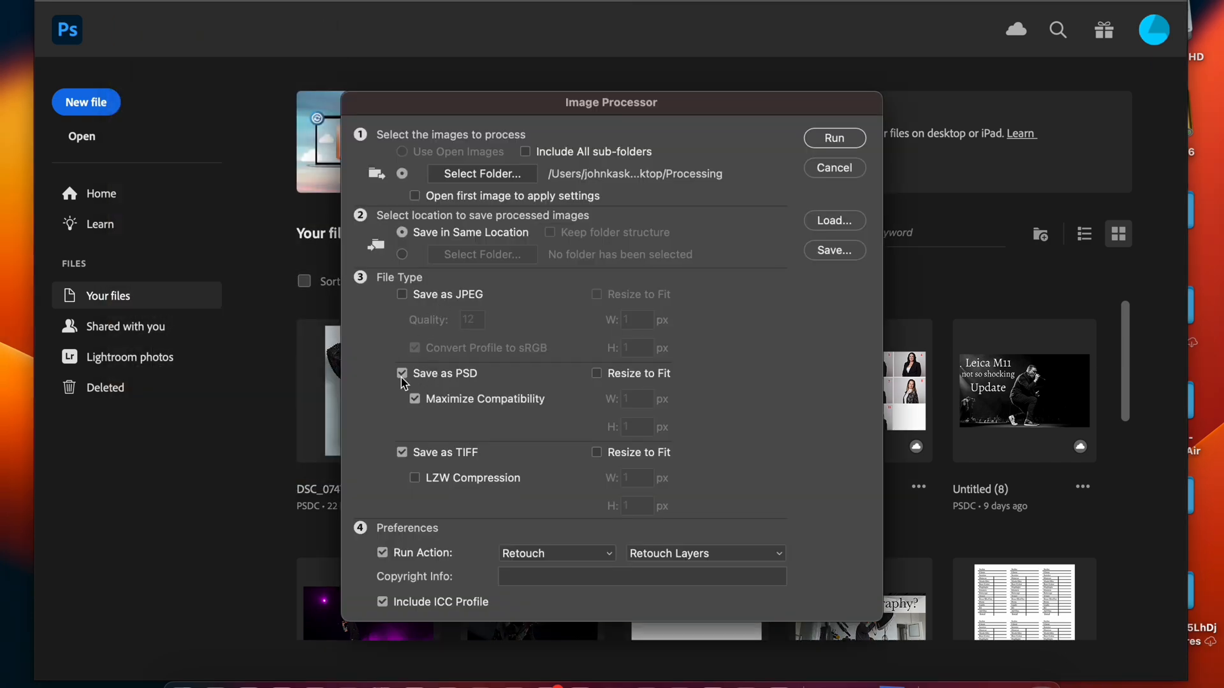
pyautogui.click(405, 453)
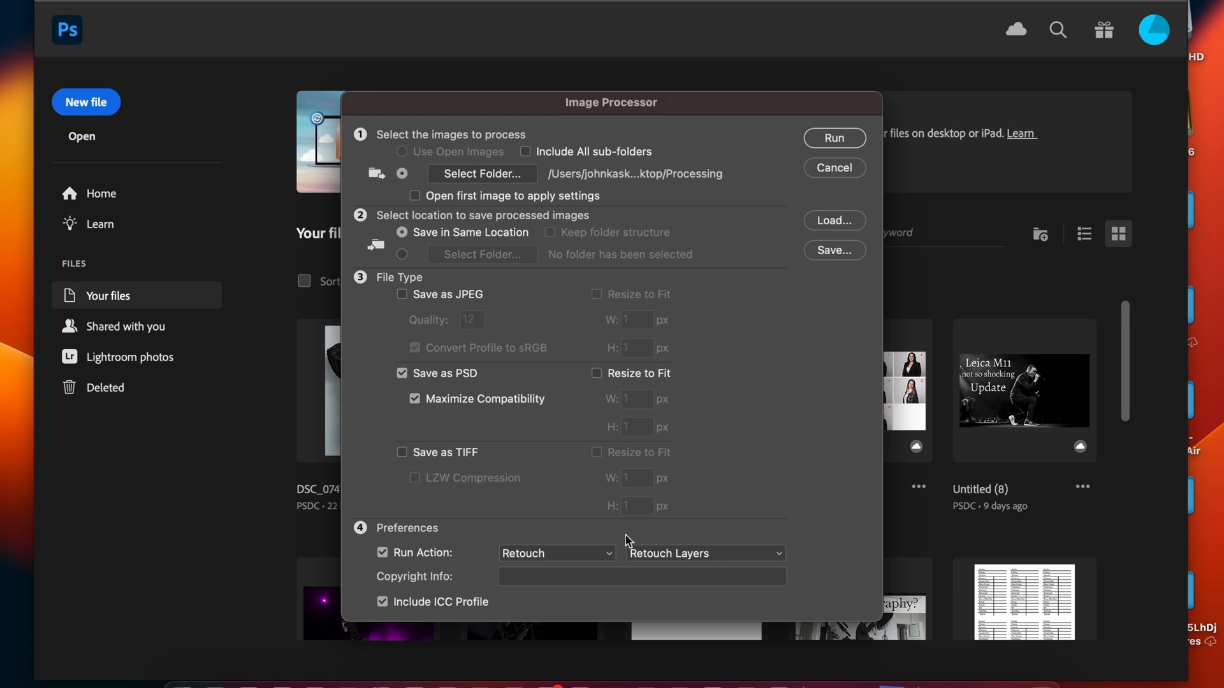
# Check that the Retouch Layers action from the Retouch set is chosen, and run the Image Processor on the Processing folder
pyautogui.click(562, 554)
pyautogui.click(563, 554)
pyautogui.click(668, 554)
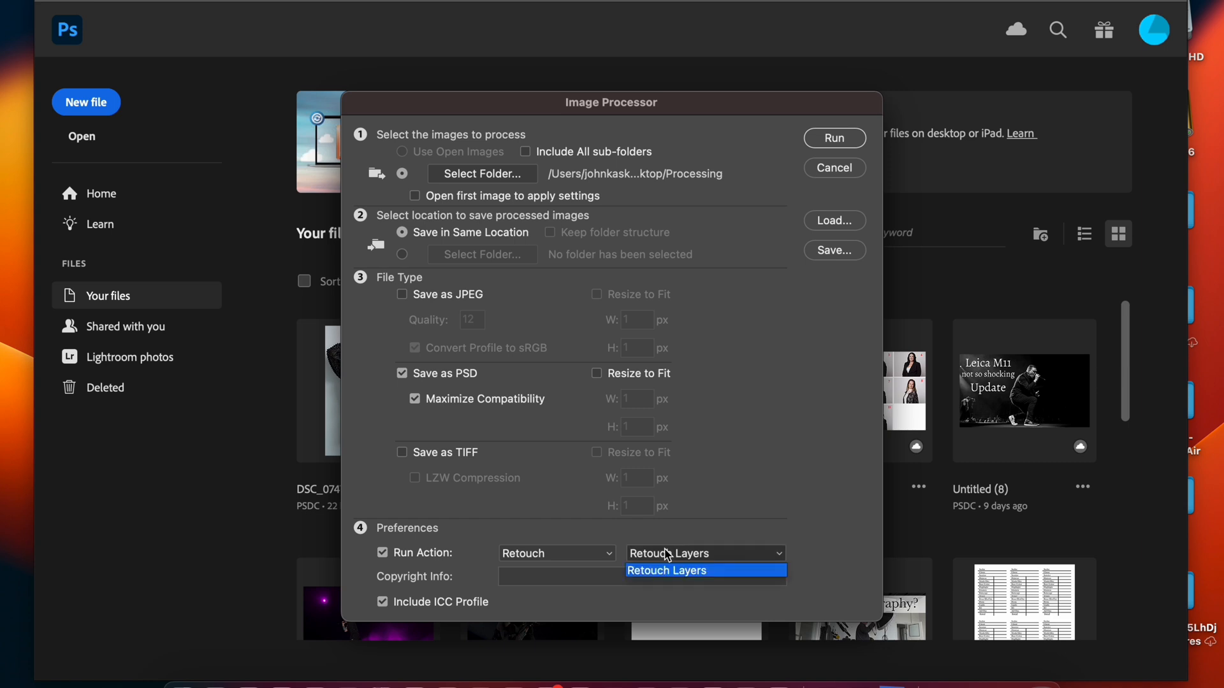
pyautogui.click(668, 554)
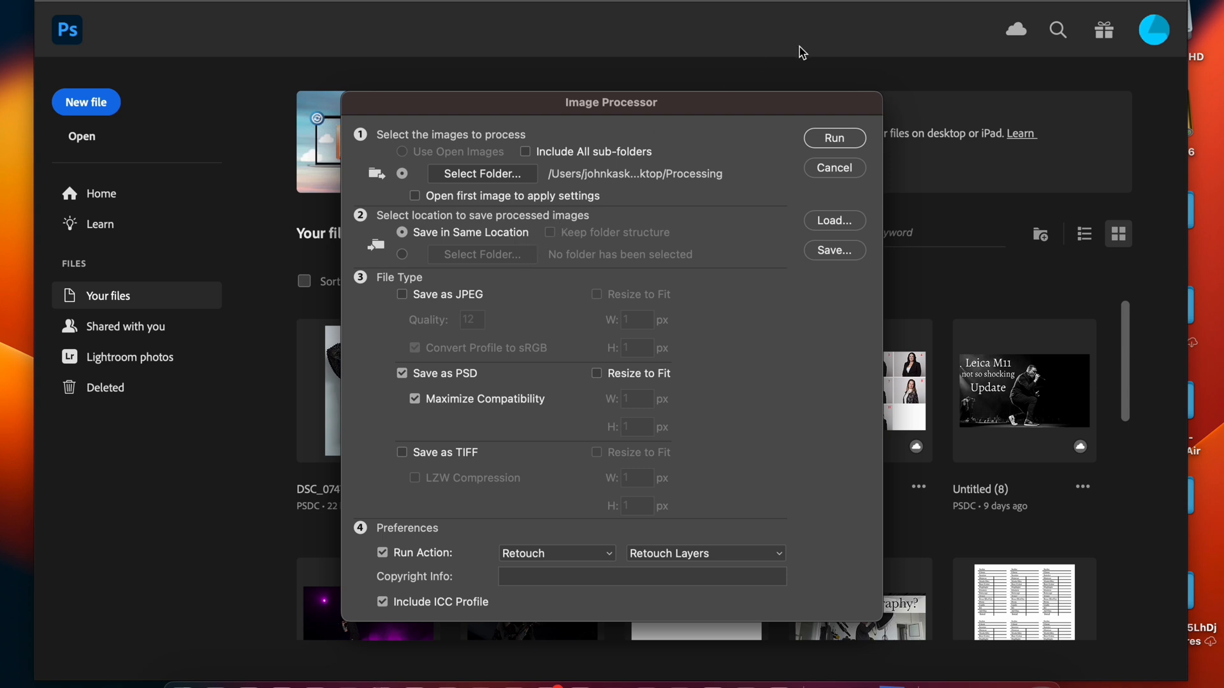
pyautogui.click(818, 136)
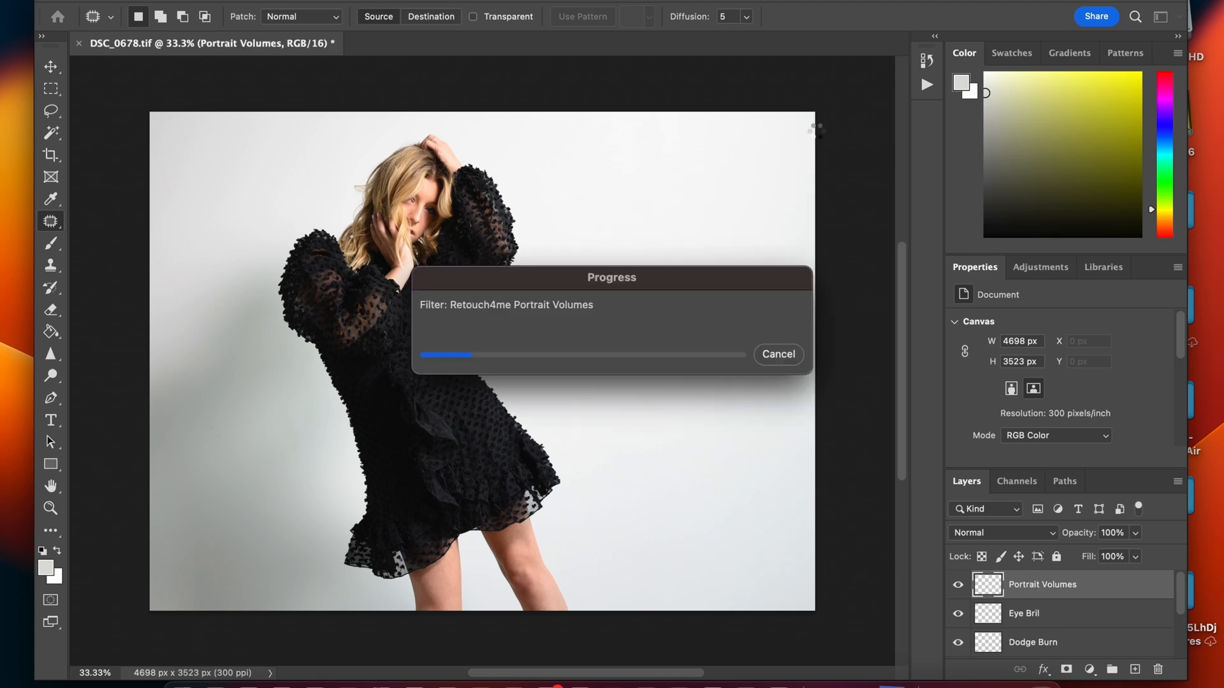
pyautogui.press('super+shift+5')
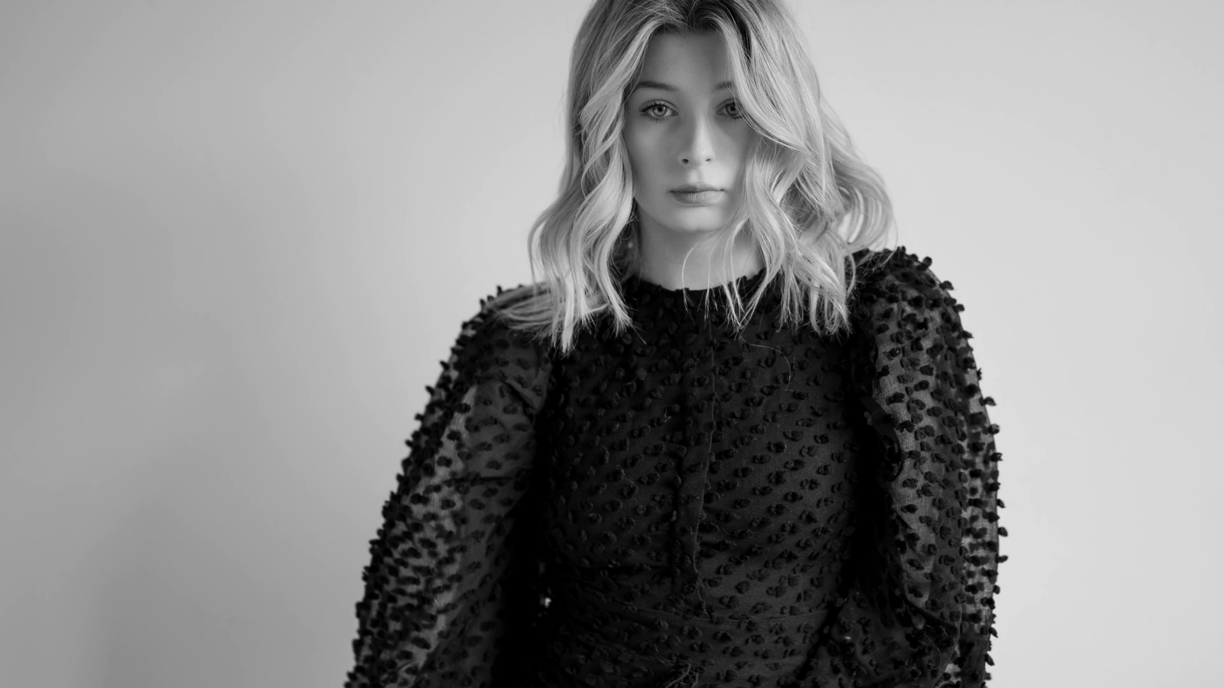